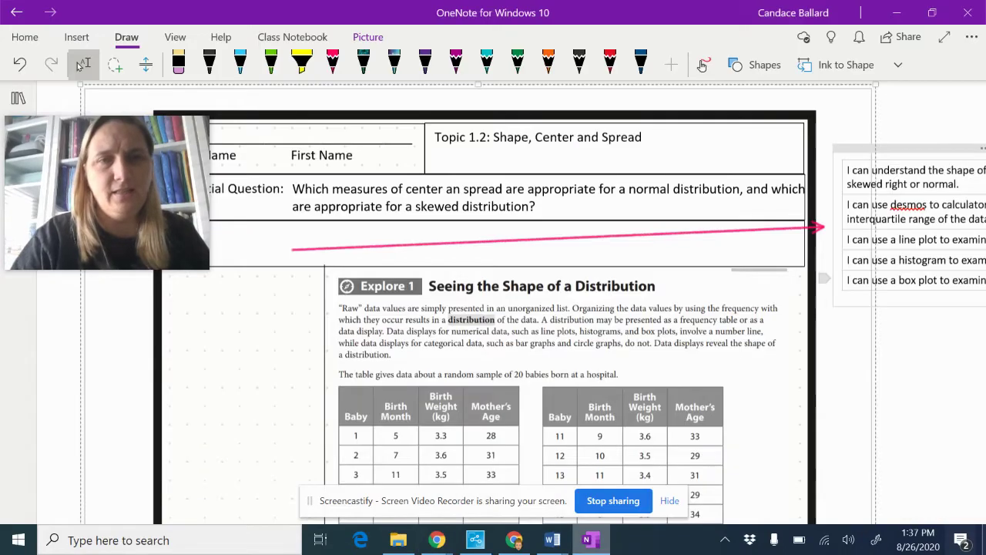
- Handwrite the student's last and first names in magenta ink above the Last Name and First Name lines
mouse_move(67, 171)
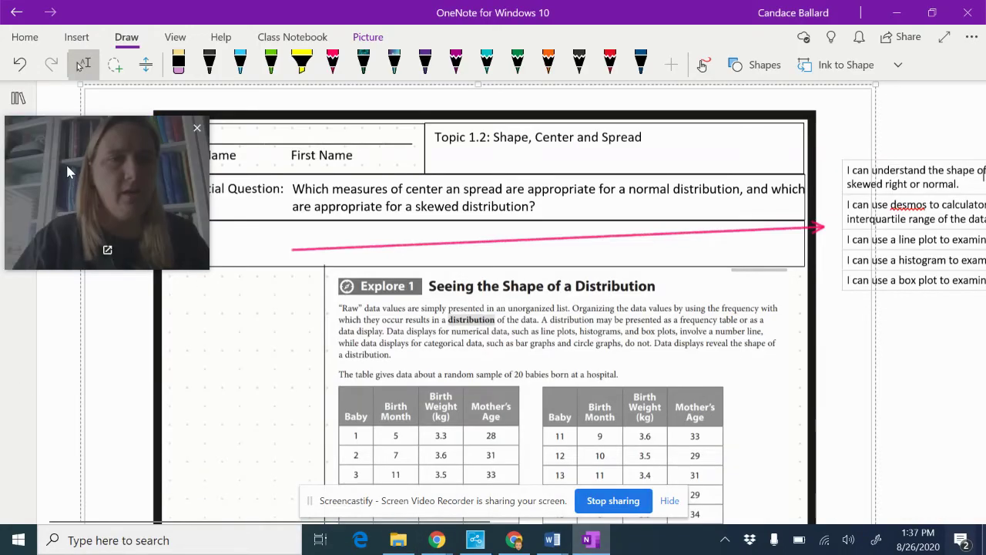
left_click_drag(67, 171, 97, 368)
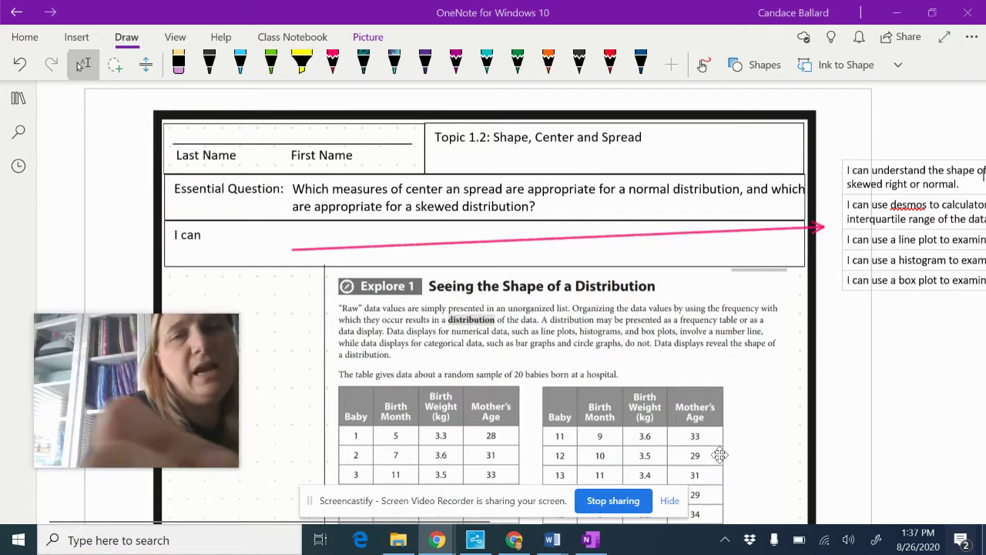
left_click(456, 61)
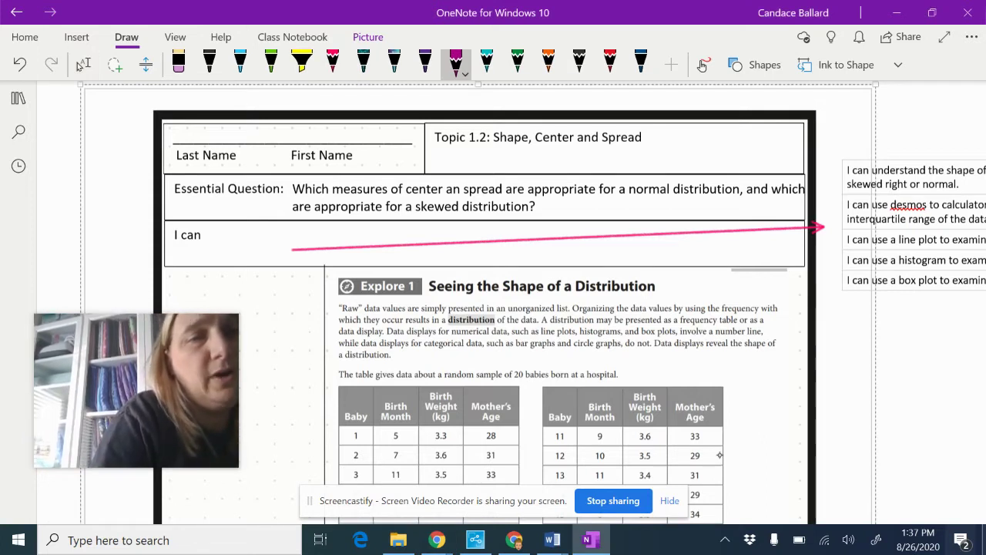
mouse_move(180, 129)
left_mouse_down()
mouse_move(194, 140)
mouse_move(336, 132)
left_mouse_up()
left_click_drag(336, 133, 346, 128)
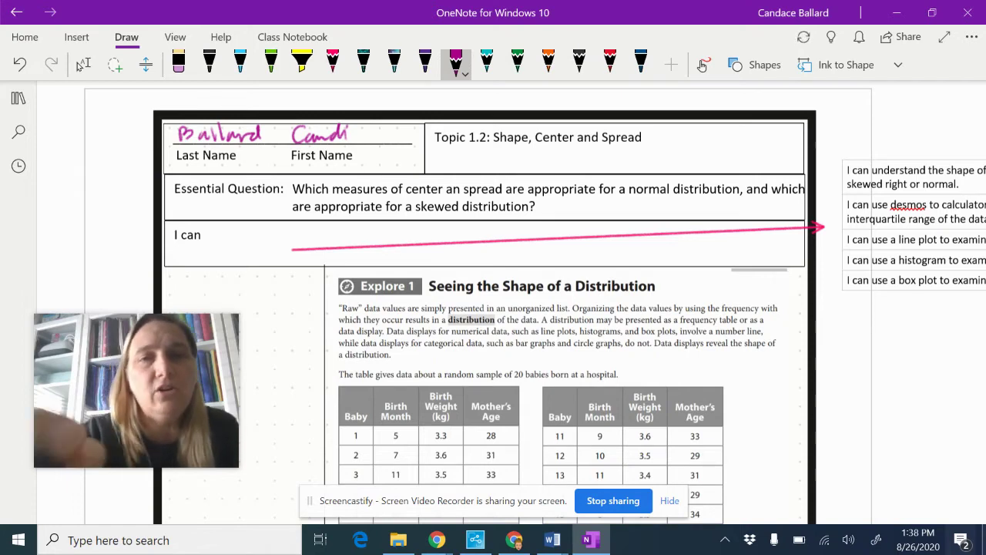
- In cyan ink, draw arrows from Essential Question to I can and on to Explore 1, plus a bracket
left_click(487, 62)
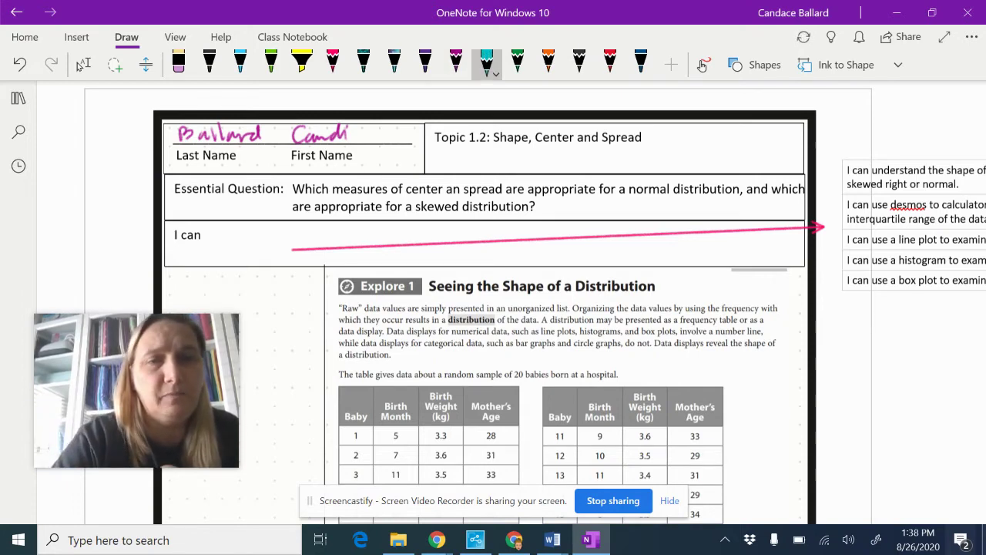
left_click_drag(302, 168, 299, 235)
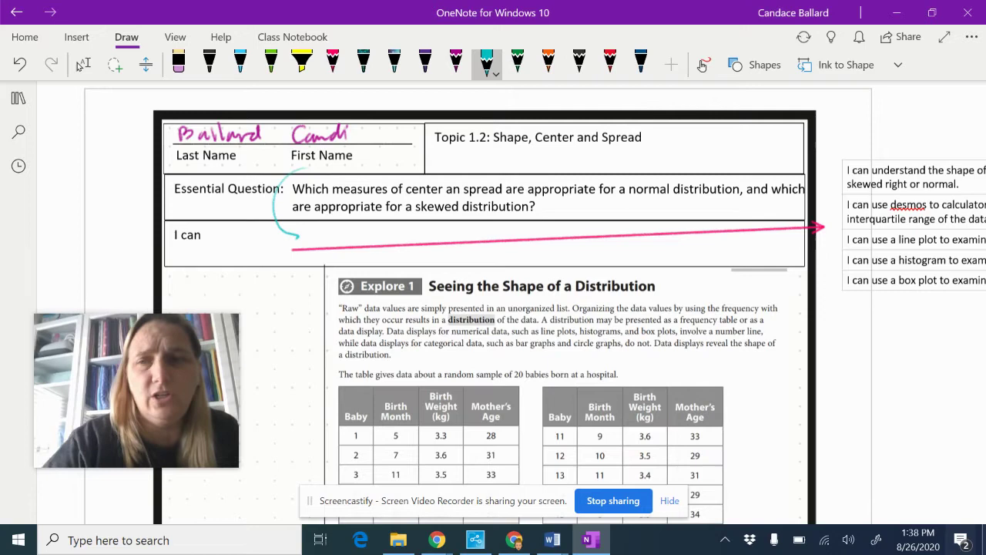
mouse_move(848, 141)
left_mouse_down()
mouse_move(820, 231)
mouse_move(869, 342)
left_mouse_up()
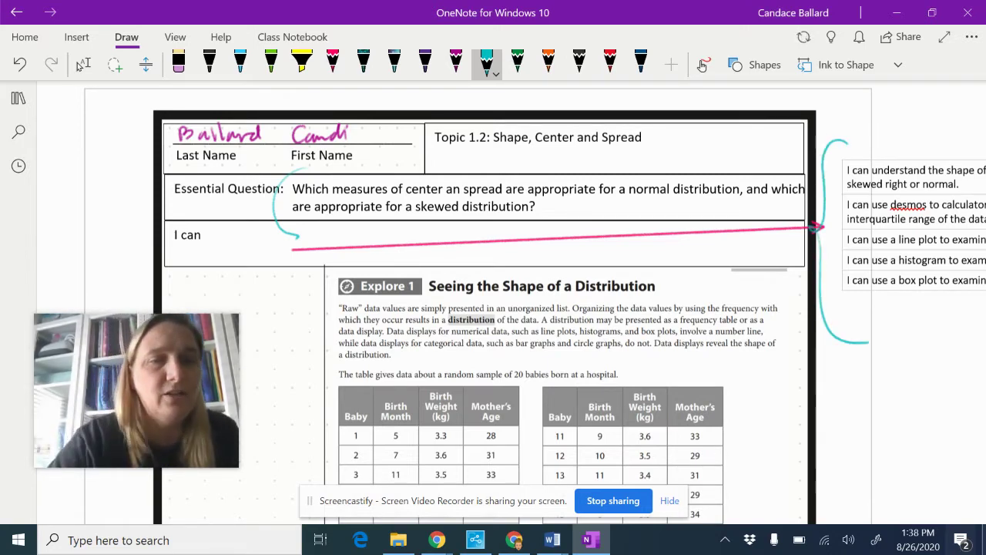
mouse_move(235, 239)
left_mouse_down()
mouse_move(386, 262)
mouse_move(275, 356)
left_mouse_up()
left_click_drag(274, 322, 304, 353)
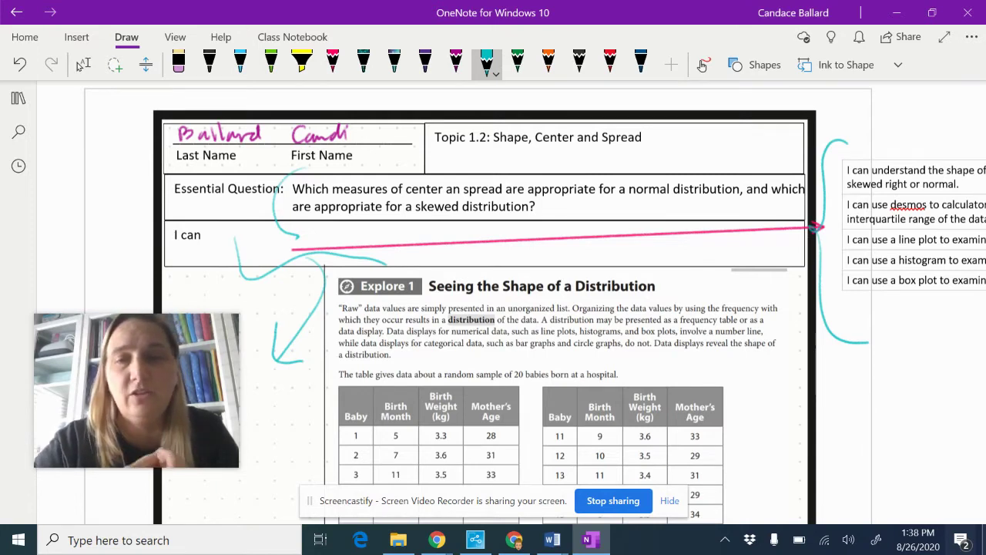
- Replace the word 'calculator' with 'calculate' in the second I can statement
scroll(509, 308, "right", 5)
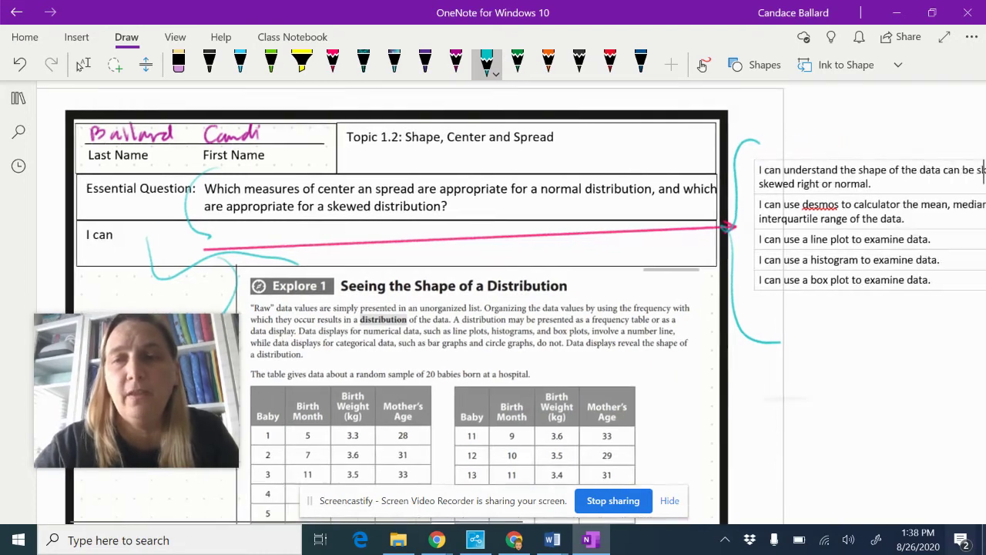
left_click(82, 65)
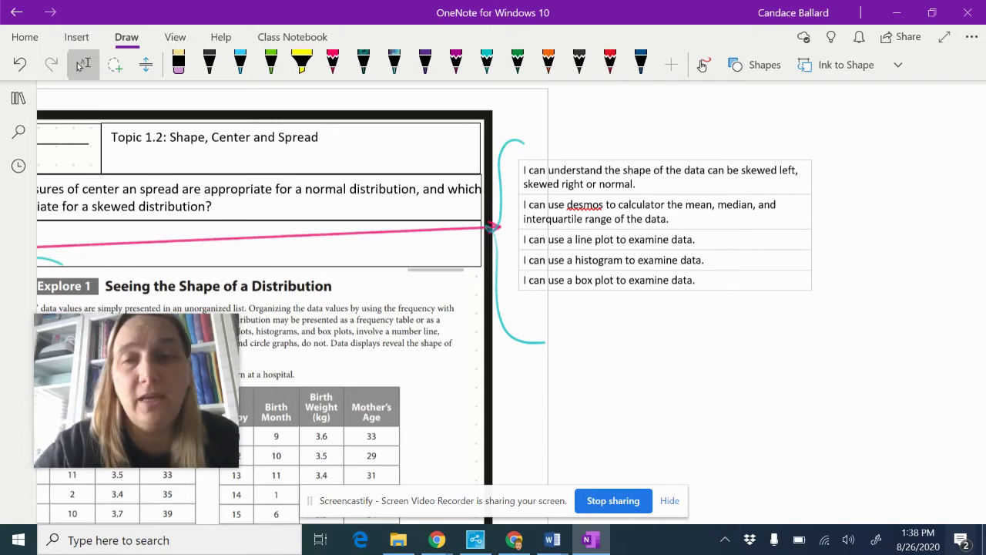
double_click(641, 205)
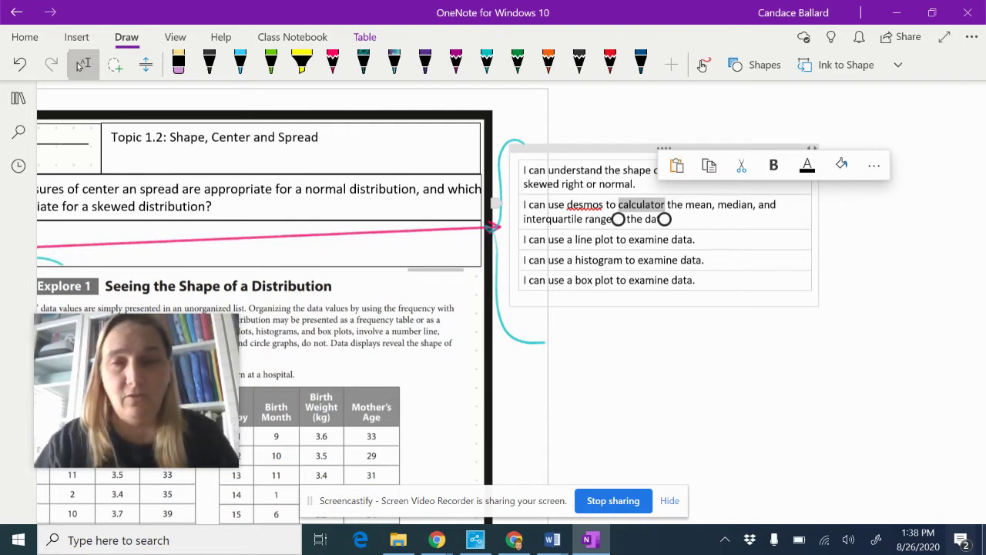
type("calculate")
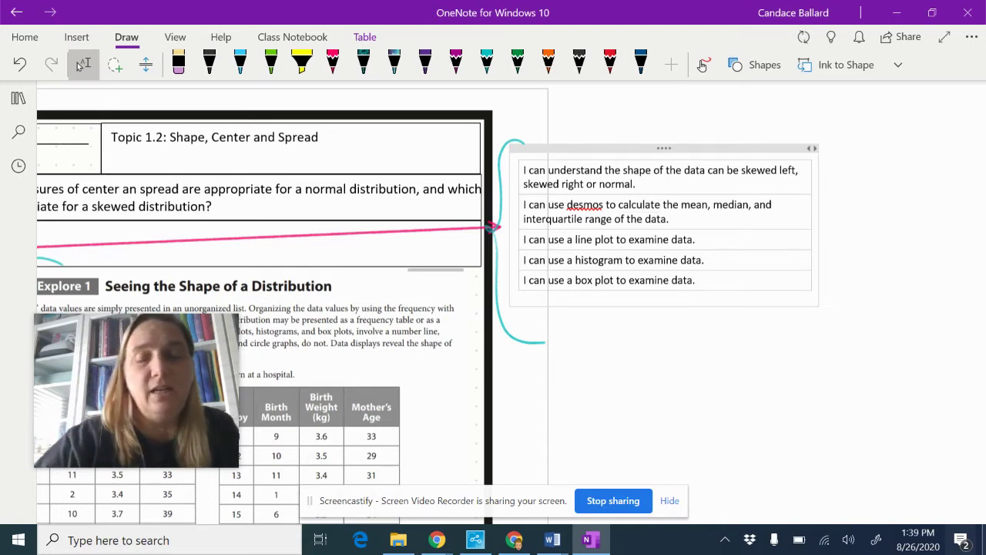
- Briefly view the Desmos graphing calculator in Chrome, then return to the OneNote page
scroll(493, 308, "left", 10)
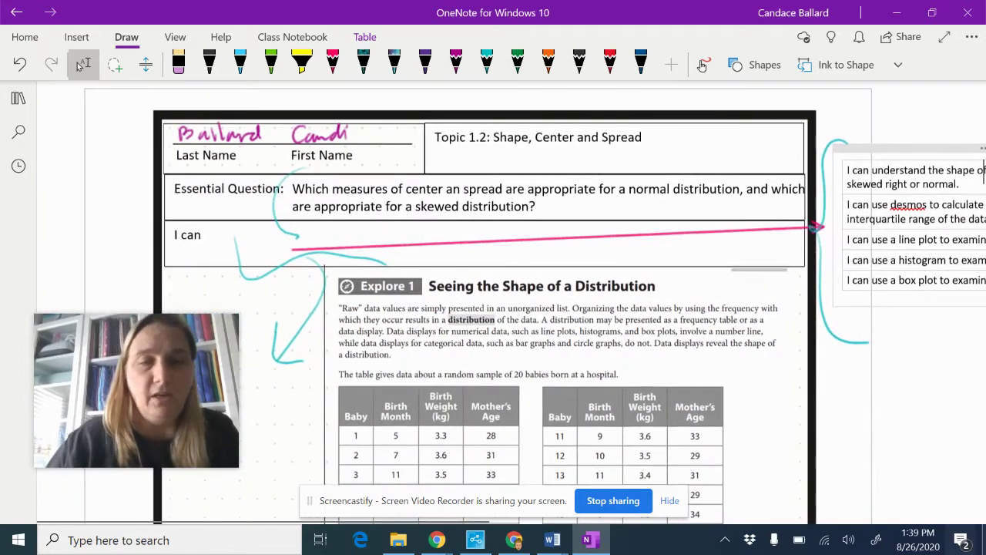
mouse_move(198, 403)
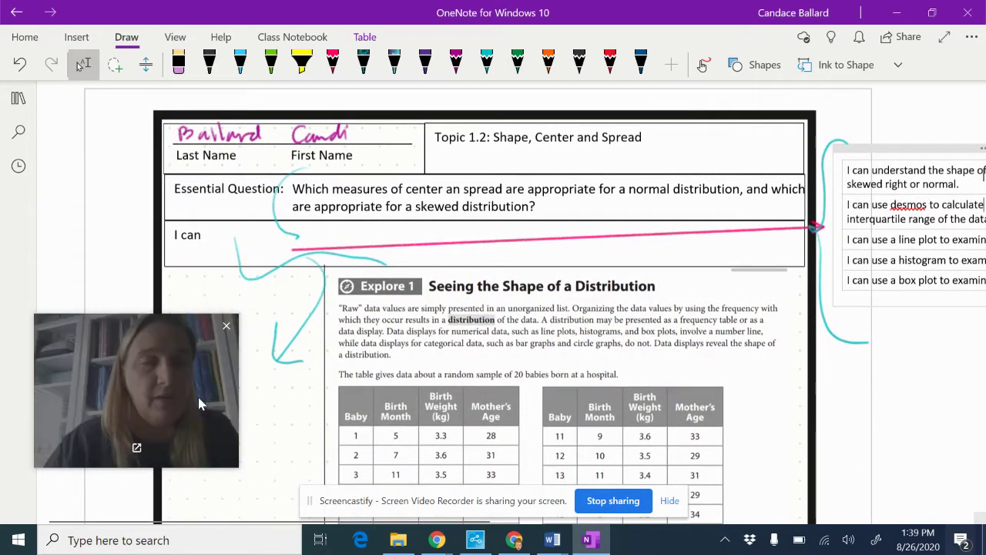
left_click(226, 324)
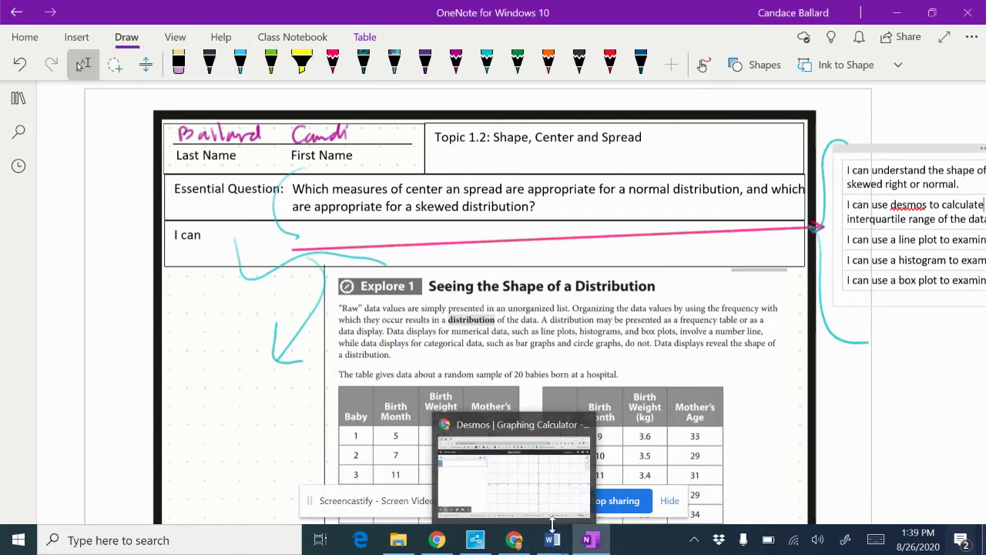
left_click(514, 539)
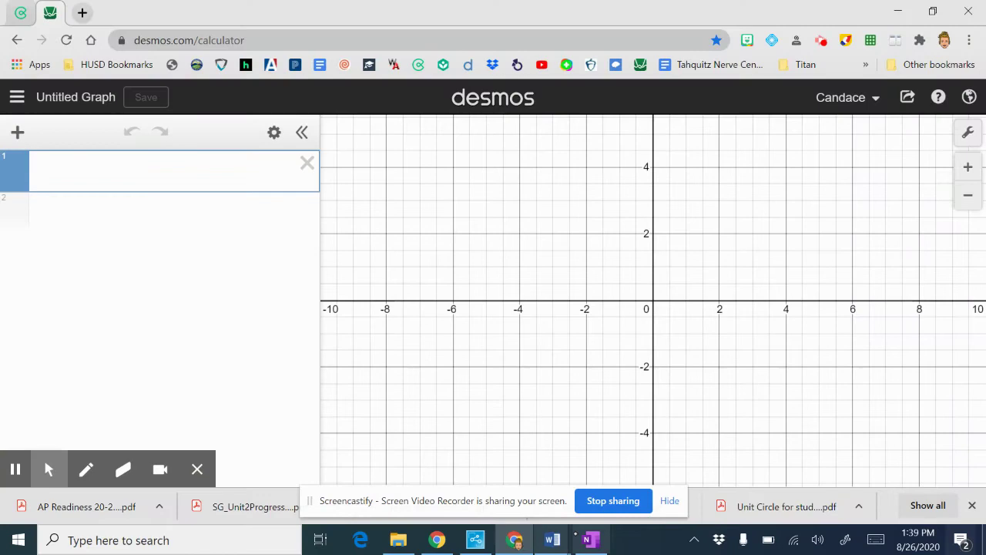
left_click(591, 540)
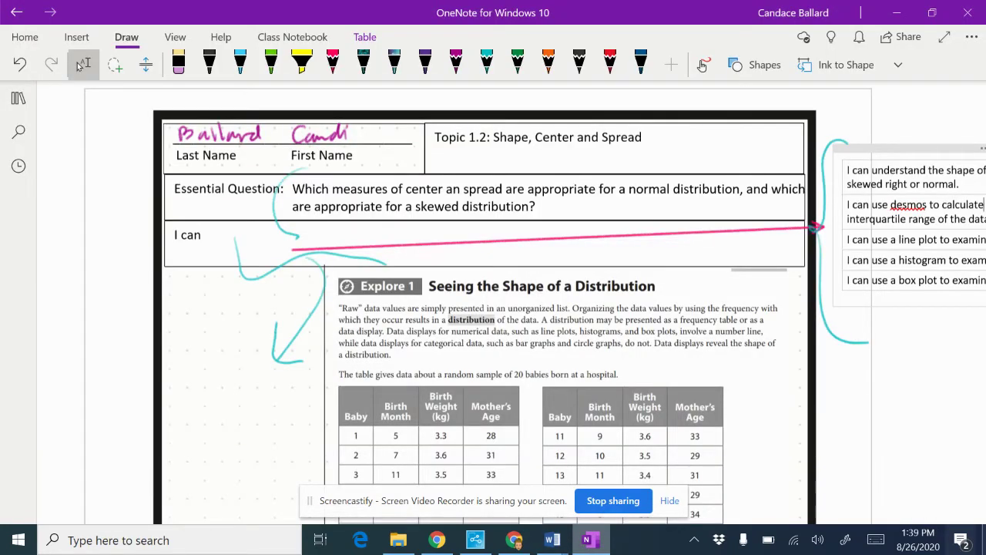
- Zoom out with Ctrl+minus so both baby data tables fit, with magenta ink ready
key("ctrl+minus")
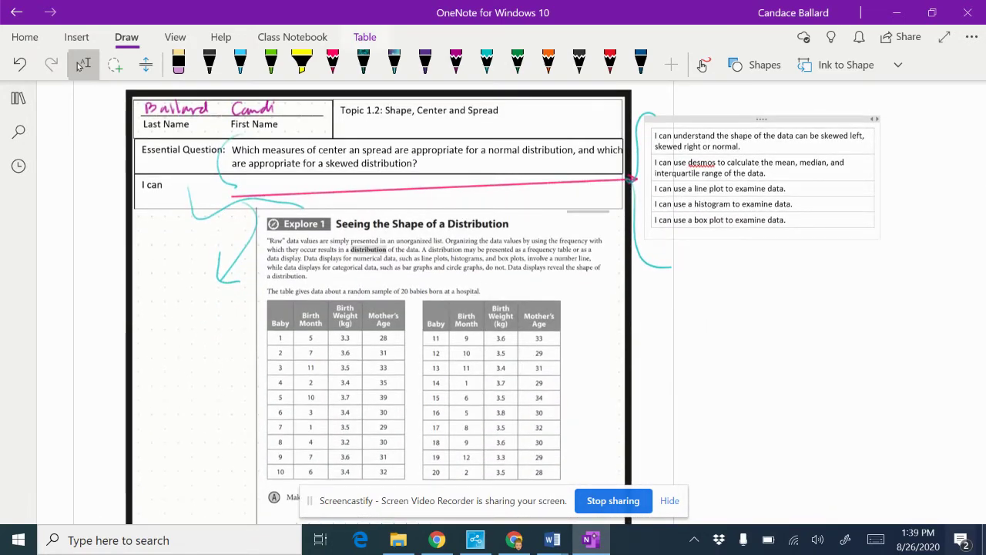
key("Return")
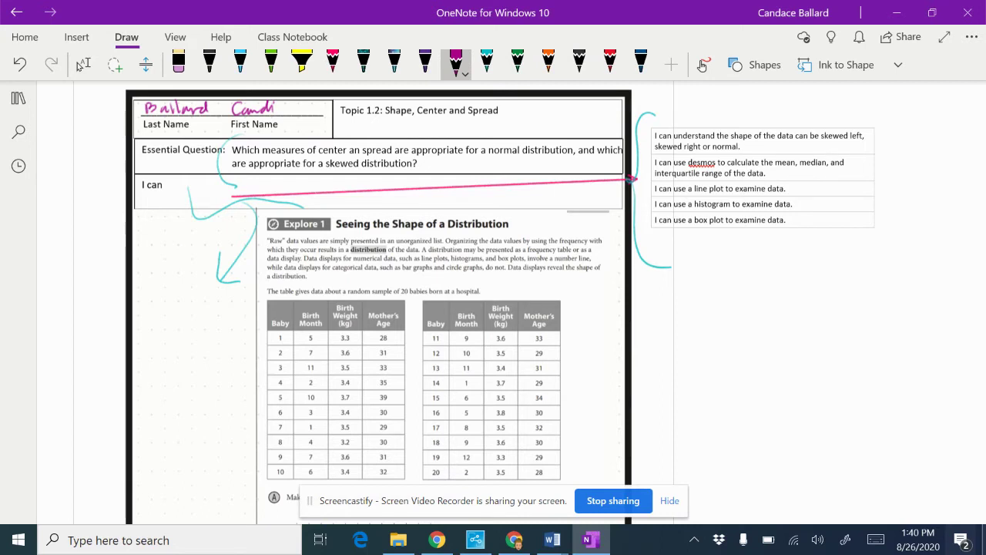
scroll(463, 308, "down", 4)
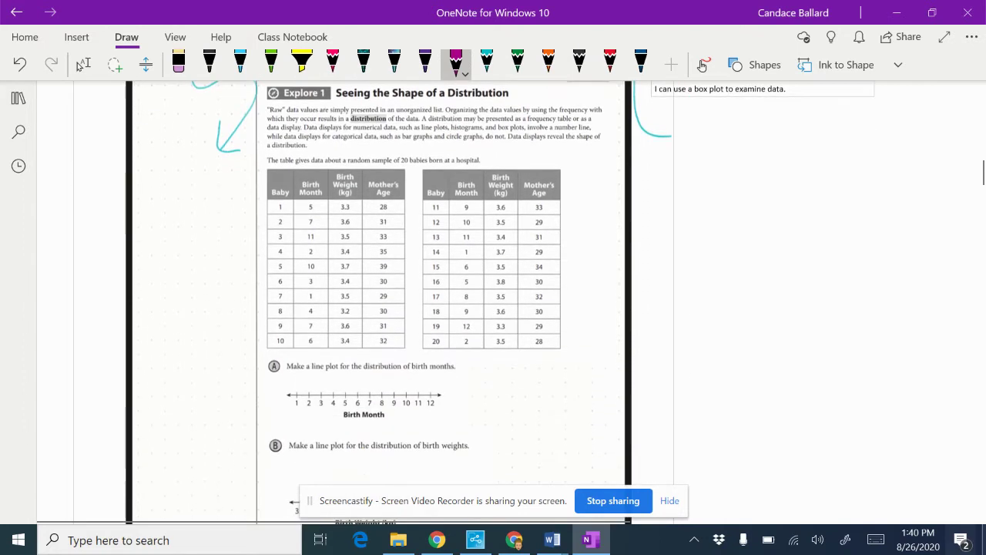
- Switch to magenta ink and write 'dot' above the line plot prompt
left_click(81, 66)
left_click(456, 63)
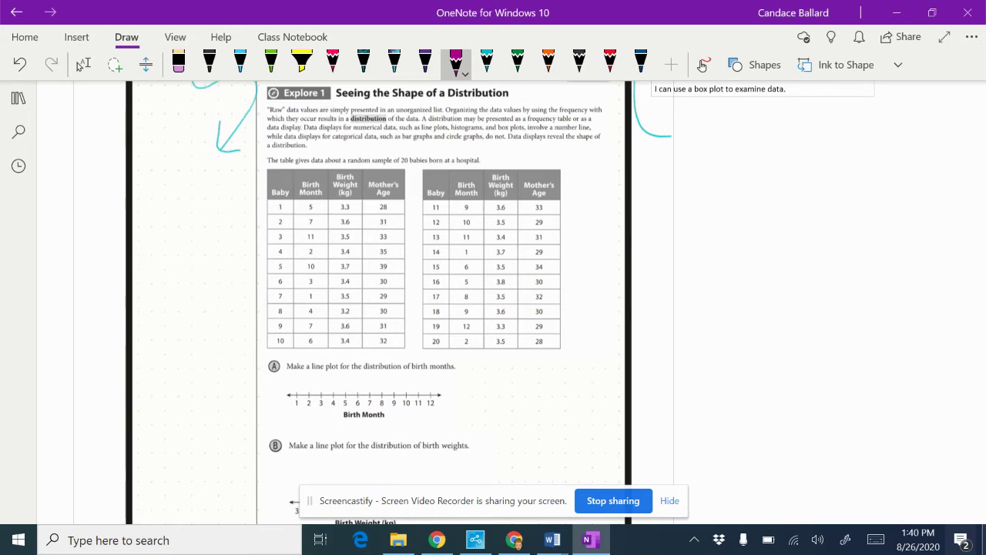
mouse_move(313, 349)
left_mouse_down()
mouse_move(308, 366)
mouse_move(318, 361)
left_mouse_up()
mouse_move(324, 353)
left_mouse_down()
mouse_move(325, 365)
mouse_move(328, 355)
left_mouse_up()
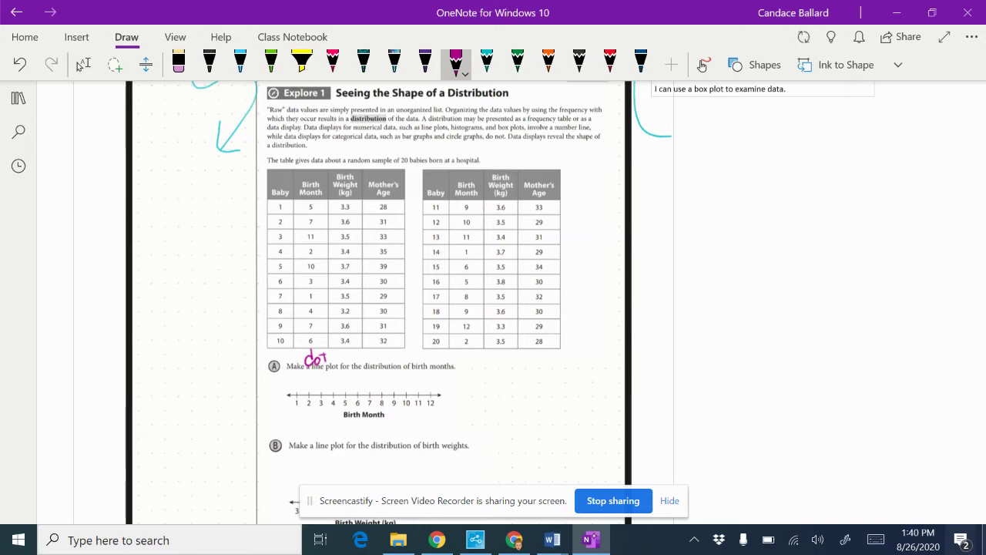
- Mark Xs above months 5, 7, 11, 2 and 10, ticking table rows 1–5
left_click_drag(343, 386, 344, 393)
left_click_drag(314, 204, 330, 197)
left_click_drag(366, 386, 373, 394)
left_click_drag(373, 387, 366, 394)
left_click_drag(315, 221, 331, 217)
left_click_drag(415, 384, 421, 391)
left_click_drag(421, 384, 415, 391)
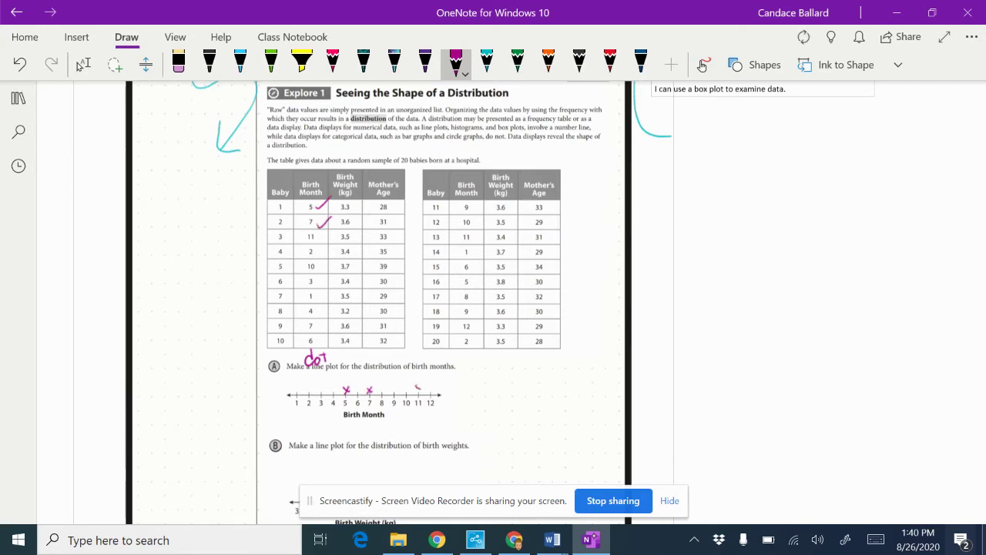
left_click_drag(317, 235, 330, 230)
left_click_drag(303, 386, 311, 393)
left_click_drag(310, 386, 303, 393)
left_click_drag(317, 252, 329, 245)
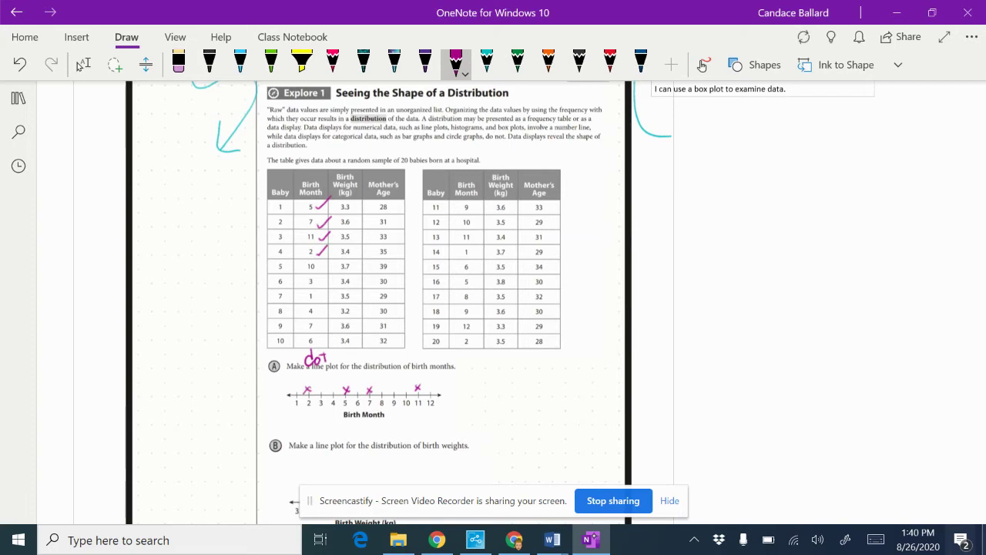
left_click_drag(401, 385, 409, 392)
left_click_drag(408, 385, 402, 392)
left_click_drag(318, 267, 331, 259)
- Add Xs above months 3, 1, 4, 7 and 6, ticking table rows 6–10
left_click_drag(317, 385, 324, 392)
left_click_drag(324, 385, 317, 392)
left_click_drag(316, 278, 334, 270)
left_click_drag(293, 384, 301, 393)
left_click_drag(301, 385, 294, 393)
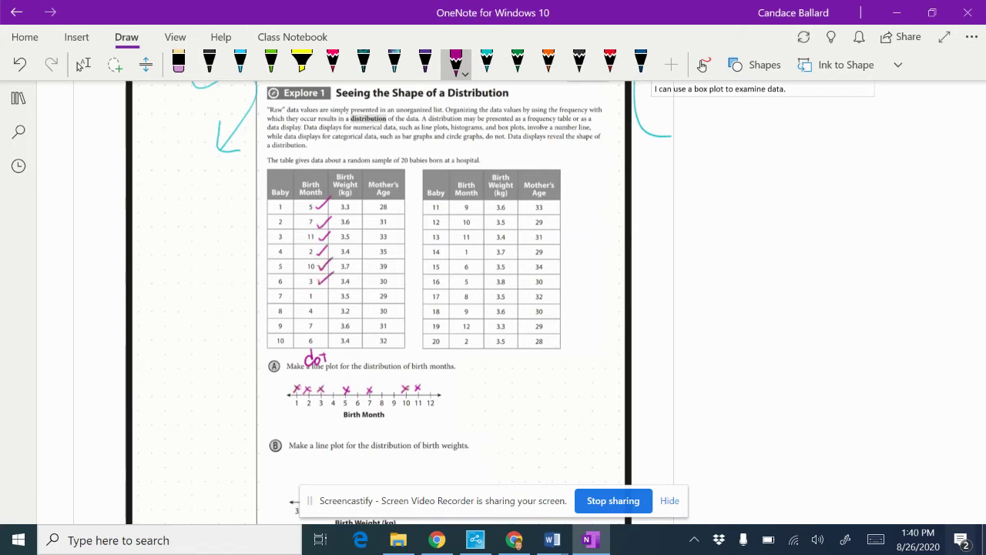
left_click_drag(318, 293, 323, 299)
left_click_drag(324, 299, 334, 288)
left_click_drag(329, 385, 327, 393)
left_click_drag(318, 306, 334, 302)
mouse_move(365, 377)
left_mouse_down()
mouse_move(372, 385)
mouse_move(363, 387)
left_mouse_up()
left_click_drag(319, 324, 323, 330)
left_click_drag(324, 330, 334, 317)
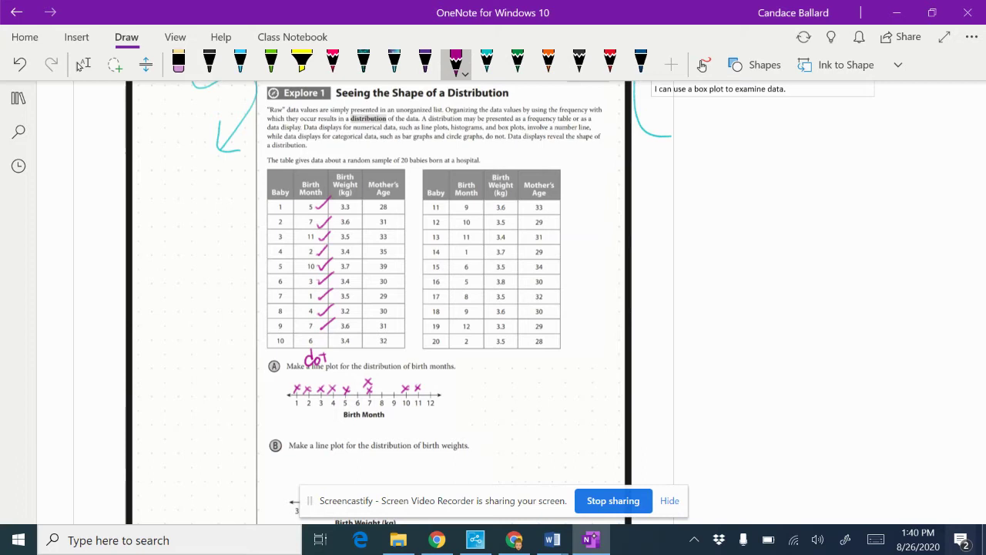
left_click_drag(353, 383, 360, 390)
left_click_drag(359, 383, 351, 391)
left_click_drag(319, 339, 323, 344)
left_click_drag(324, 345, 334, 333)
- Add Xs above months 9, 10, 11, 1, 6 and 5, ticking the second table's first rows
left_click_drag(474, 209, 484, 202)
left_click_drag(394, 383, 399, 390)
left_click_drag(473, 225, 490, 219)
mouse_move(401, 375)
left_mouse_down()
mouse_move(410, 384)
mouse_move(401, 383)
left_mouse_up()
left_click_drag(473, 240, 490, 230)
left_click_drag(415, 373, 423, 381)
left_click_drag(423, 373, 414, 381)
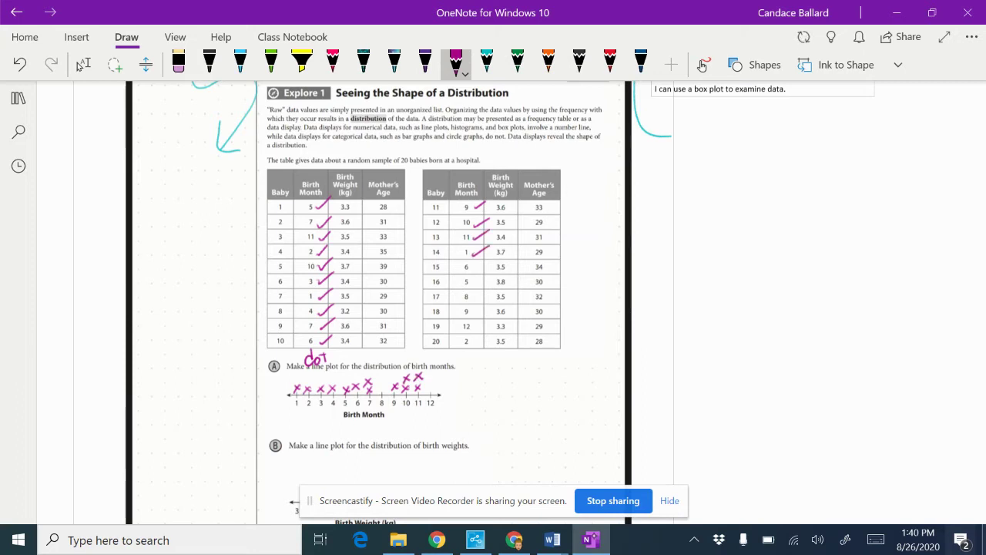
mouse_move(294, 373)
left_mouse_down()
mouse_move(302, 382)
mouse_move(293, 384)
left_mouse_up()
left_click_drag(476, 265, 488, 262)
left_click_drag(352, 374, 352, 383)
left_click_drag(474, 277, 488, 272)
left_click_drag(344, 374, 353, 383)
left_click_drag(352, 374, 344, 384)
- Add Xs above months 8, 9, 12 and 2, ticking table rows 17–20
left_click_drag(475, 294, 489, 289)
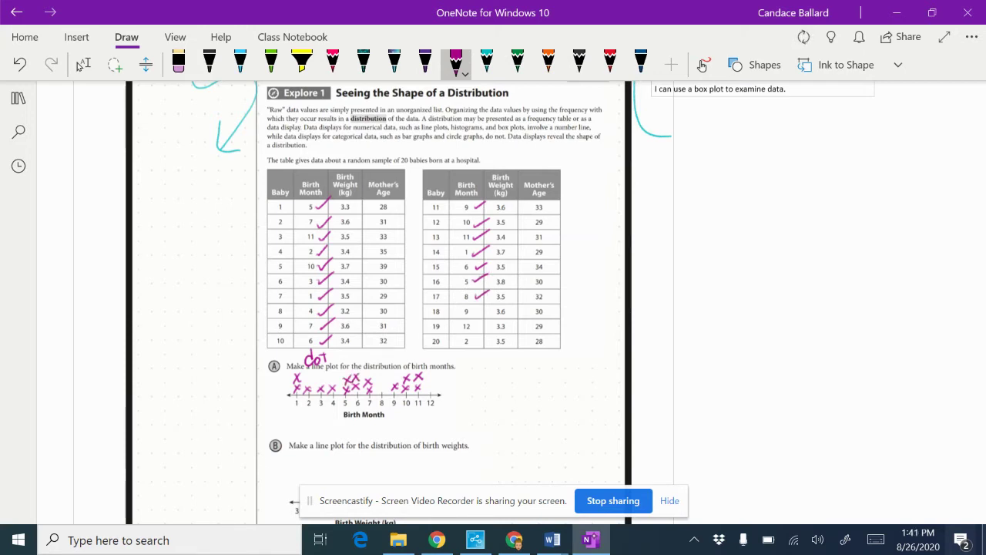
left_click_drag(379, 382, 388, 392)
left_click_drag(388, 382, 379, 391)
left_click_drag(472, 310, 490, 304)
left_click_drag(394, 373, 402, 381)
left_click_drag(402, 373, 393, 381)
left_click_drag(473, 324, 490, 317)
left_click_drag(429, 382, 437, 392)
left_click_drag(437, 382, 428, 391)
left_click_drag(469, 343, 487, 336)
left_click_drag(305, 375, 312, 385)
left_click_drag(312, 374, 306, 385)
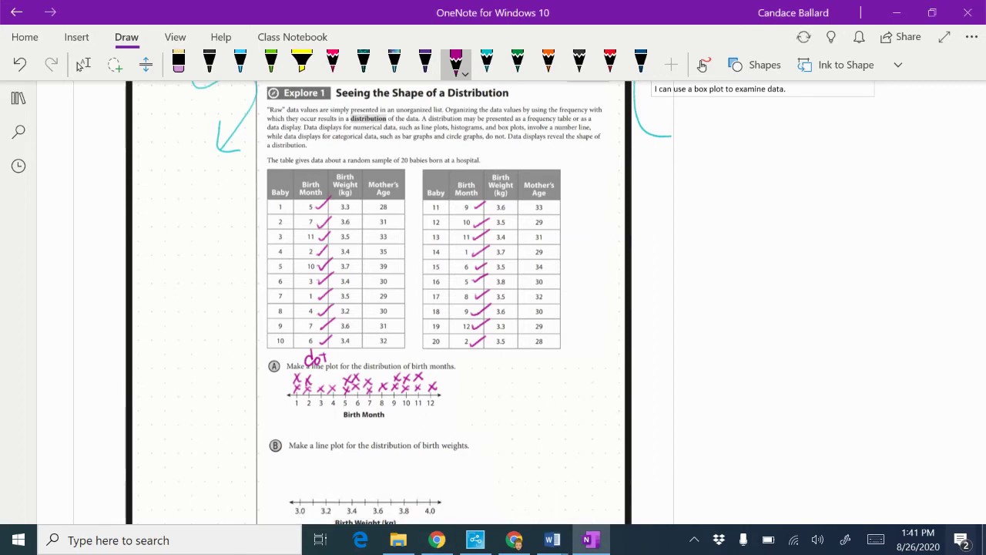
scroll(385, 231, "down", 5)
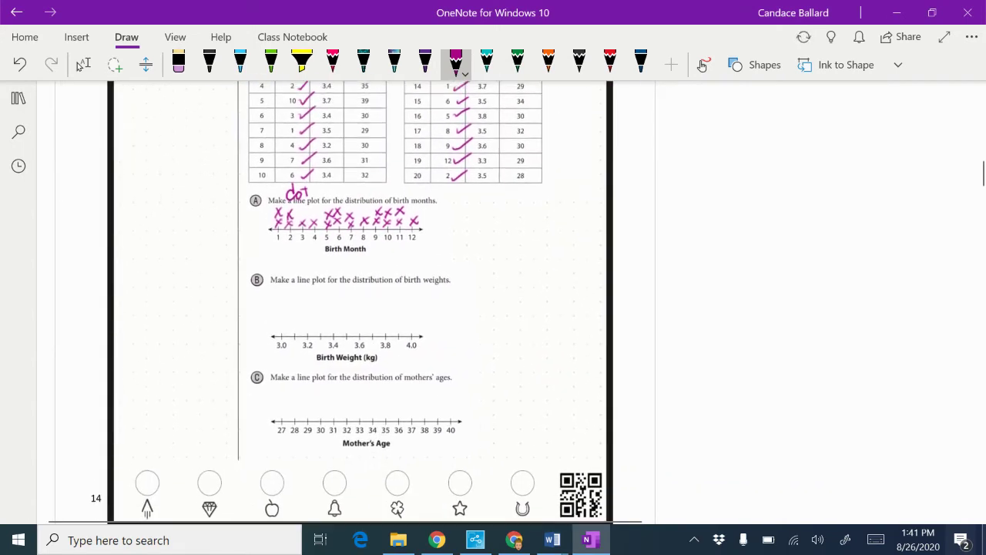
left_click(82, 65)
scroll(347, 308, "down", 5)
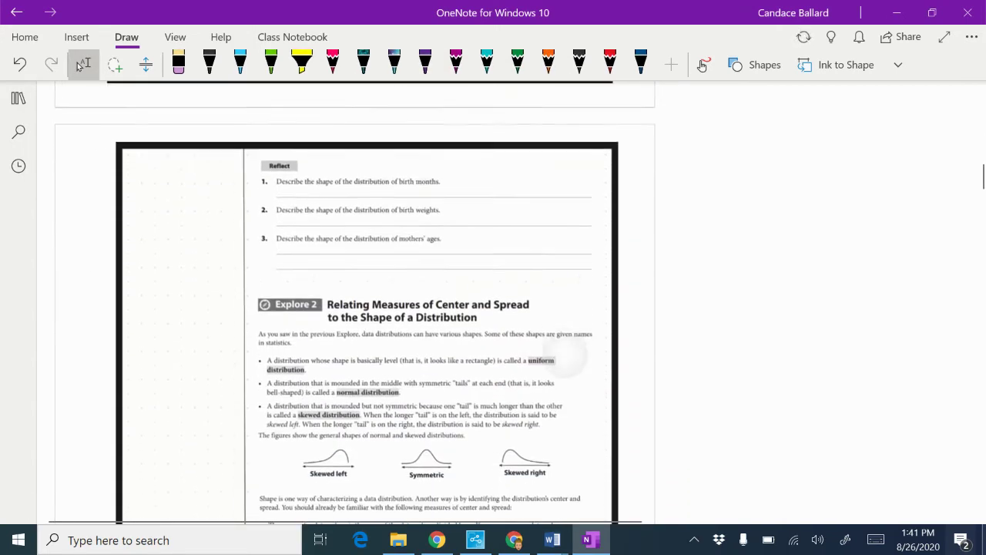
right_click(565, 81)
key("Escape")
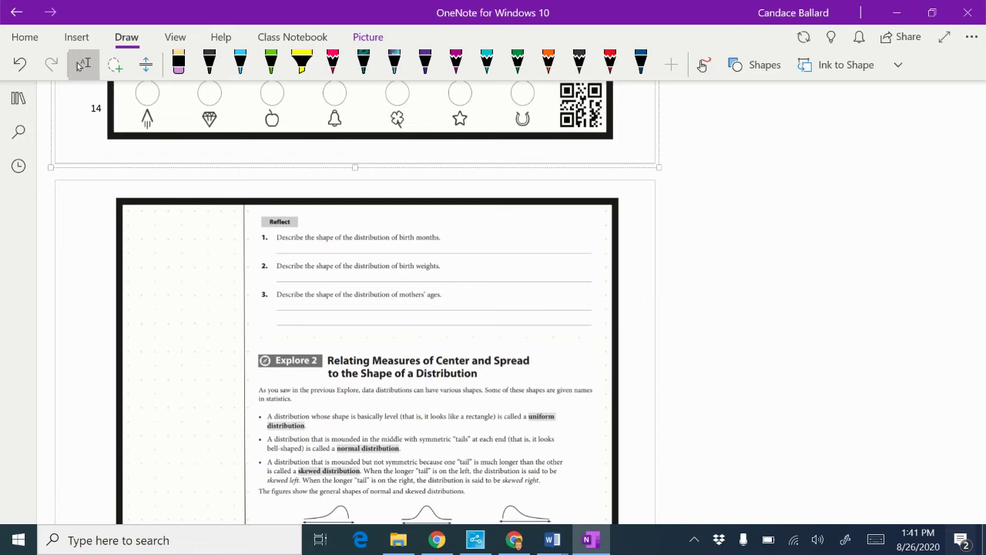
scroll(355, 308, "up", 1)
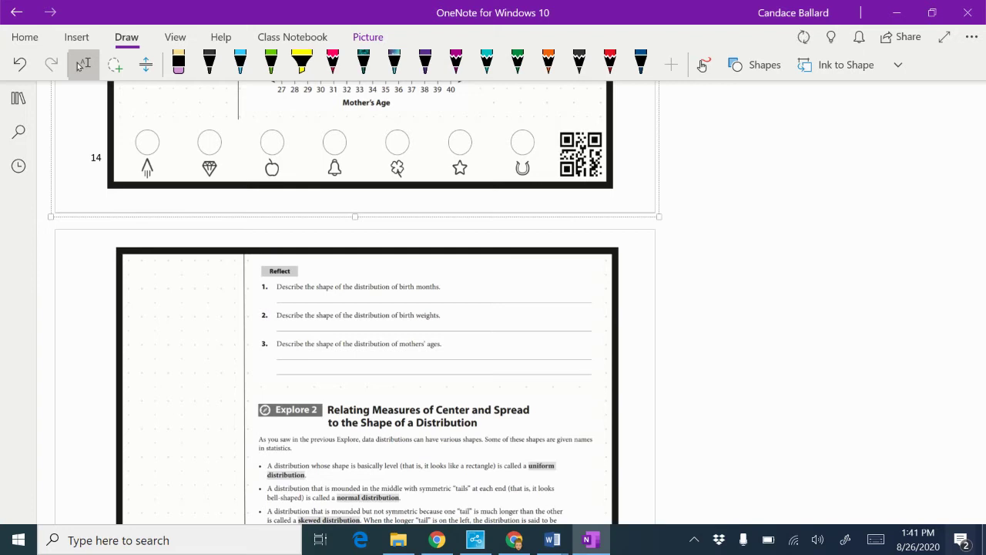
scroll(355, 309, "up", 5)
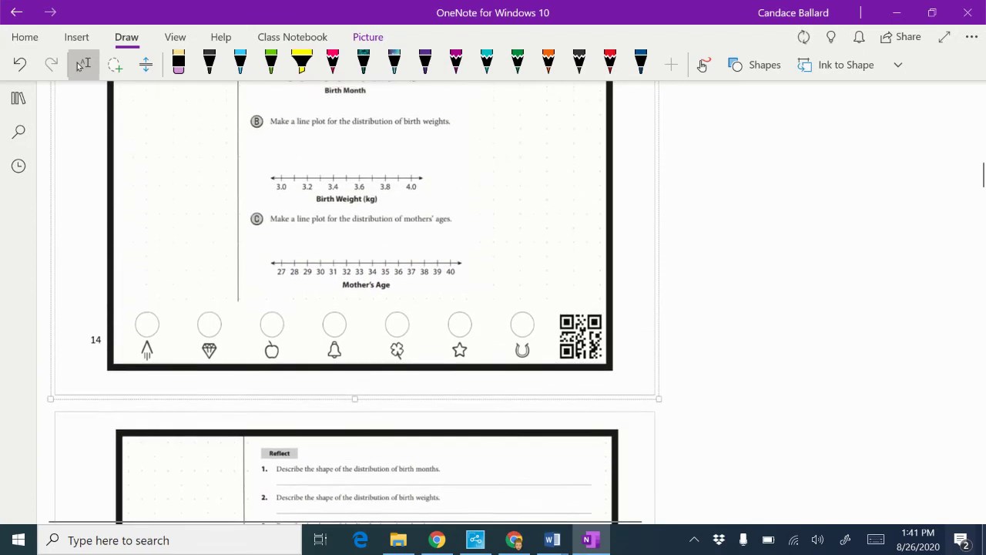
- Scroll up to the tables and switch to green ink
scroll(355, 308, "up", 3)
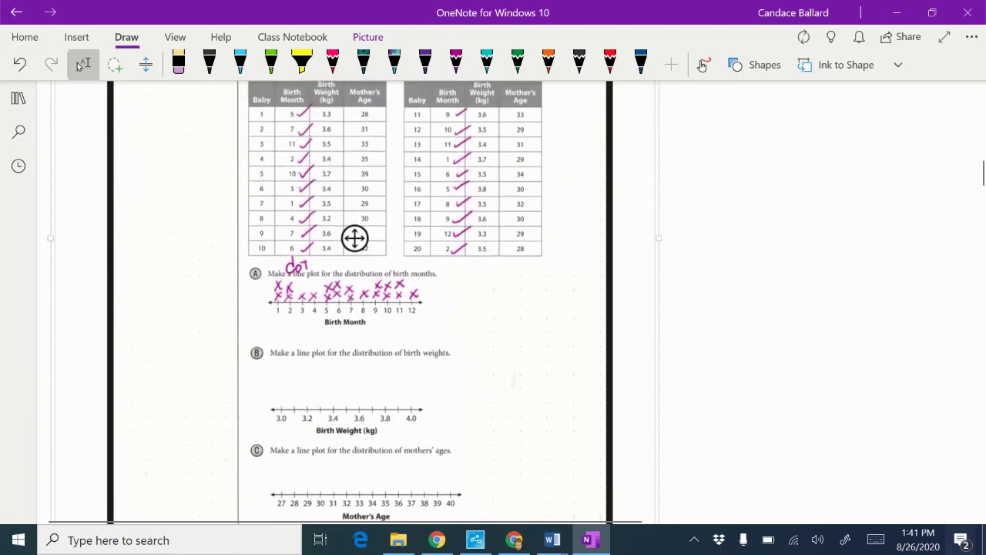
left_click(518, 64)
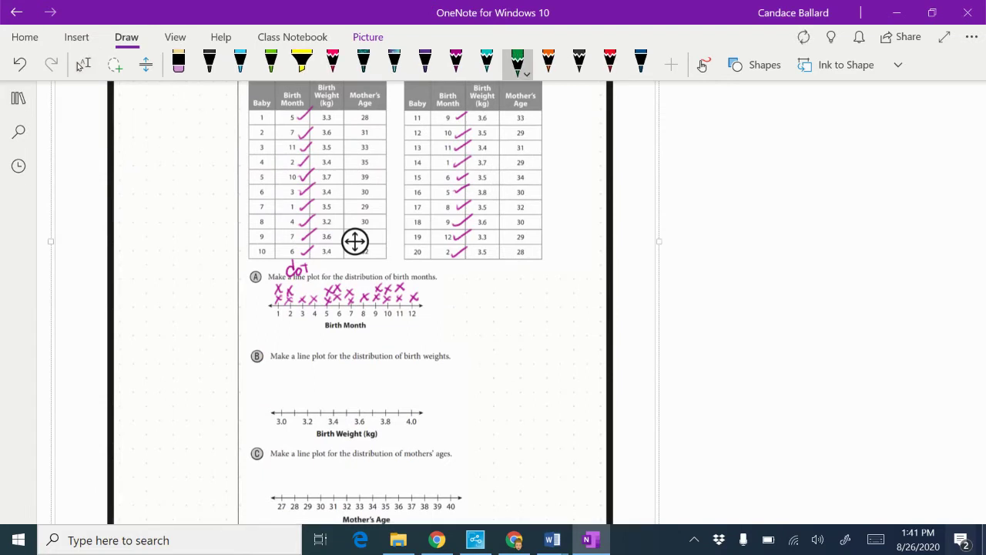
key("Escape")
scroll(355, 241, "up", 1)
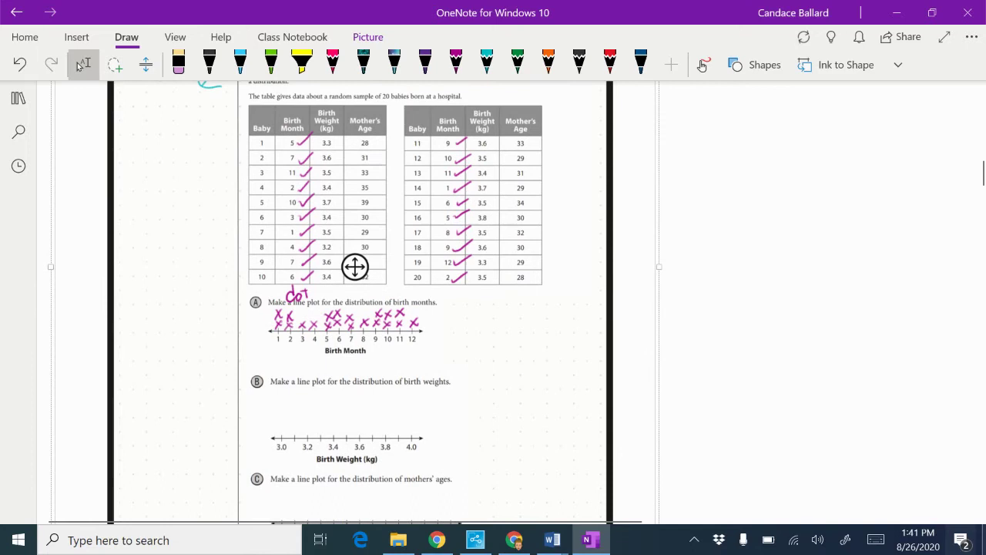
left_click(518, 65)
- Tick weights 3.3, 3.6, 3.5, 3.4 and 3.7 in rows 1–5 and plot an X for each
left_click_drag(336, 138, 353, 125)
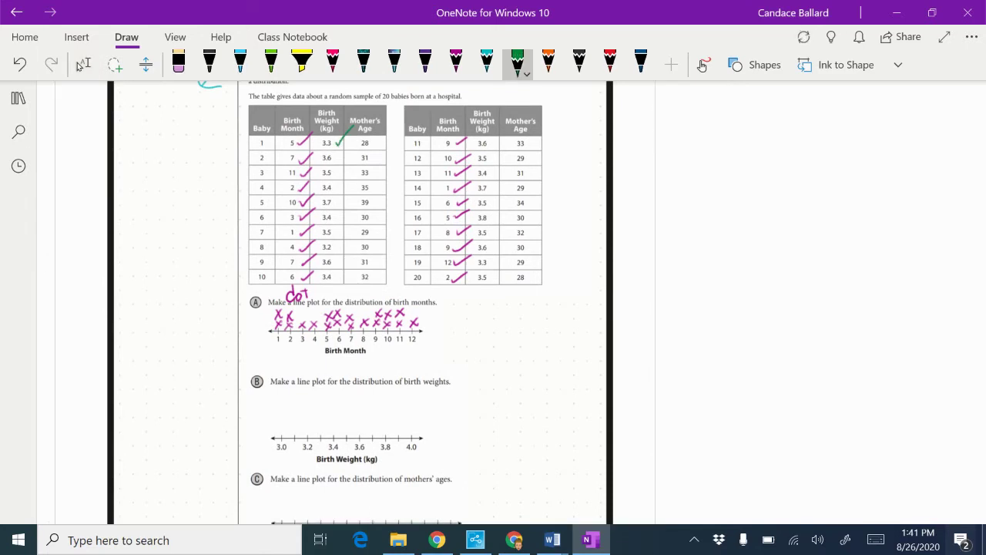
left_click_drag(318, 426, 324, 435)
left_click_drag(336, 156, 352, 146)
left_click_drag(355, 425, 353, 433)
left_click_drag(336, 173, 353, 162)
left_click_drag(342, 424, 351, 433)
left_click_drag(352, 425, 343, 434)
left_click_drag(336, 189, 351, 180)
left_click_drag(333, 425, 333, 435)
left_click_drag(333, 203, 342, 200)
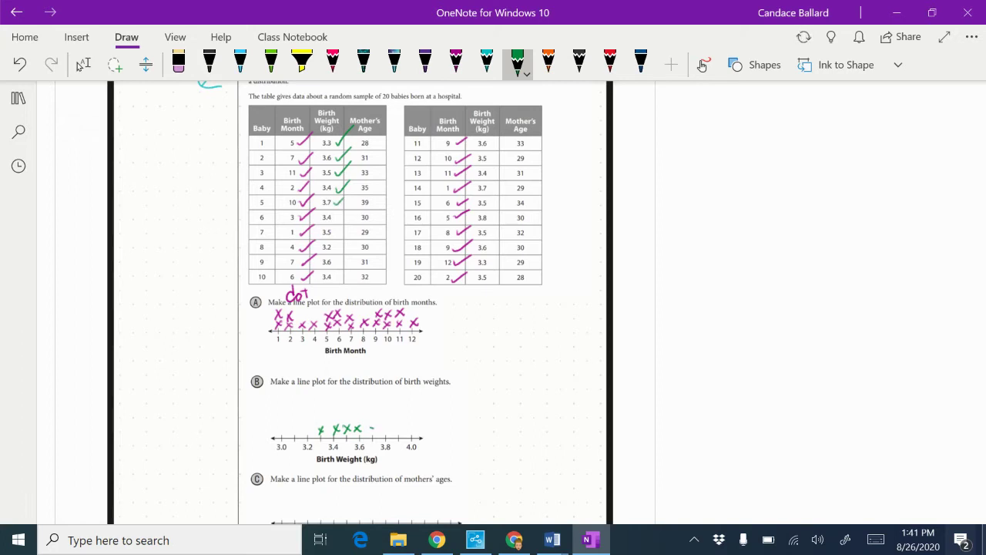
left_click_drag(370, 425, 378, 432)
left_click_drag(377, 424, 370, 432)
- Tick weights 3.4, 3.5, 3.2, 3.6 and 3.4 in rows 6–10, stacking Xs on the plot
left_click_drag(337, 217, 353, 208)
left_click_drag(332, 413, 340, 422)
left_click_drag(339, 413, 332, 422)
left_click_drag(339, 232, 355, 224)
left_click_drag(343, 414, 343, 423)
left_click_drag(337, 247, 350, 237)
left_click_drag(303, 426, 311, 434)
left_click_drag(311, 425, 303, 435)
left_click_drag(337, 260, 353, 249)
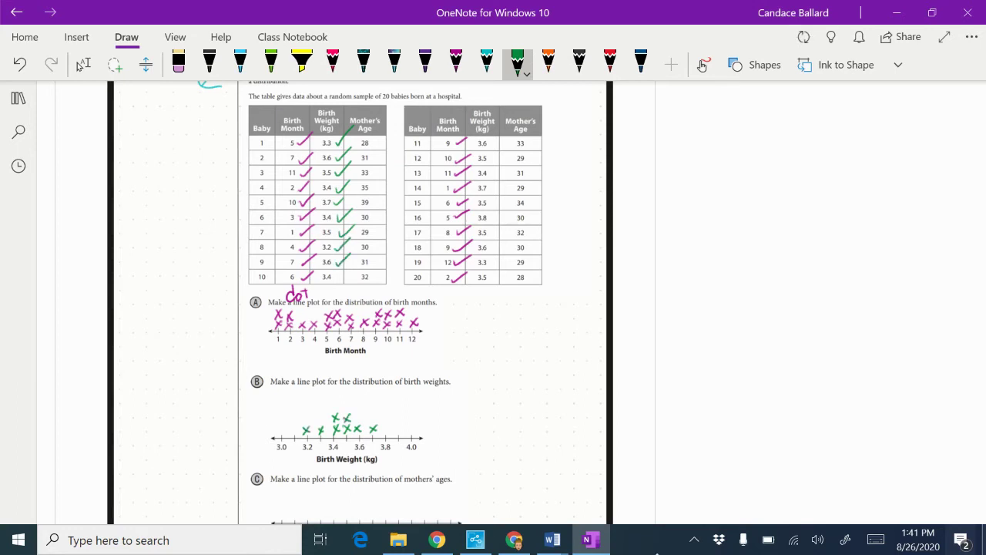
left_click_drag(355, 413, 365, 422)
left_click_drag(364, 411, 353, 424)
left_click_drag(336, 274, 350, 268)
left_click_drag(331, 405, 339, 413)
left_click_drag(339, 405, 331, 413)
- Tick weights 3.6, 3.5, 3.4, 3.7 and 3.5 in rows 11–15, stacking Xs on the plot
left_click_drag(490, 144, 507, 132)
left_click_drag(353, 402, 362, 412)
left_click_drag(363, 400, 353, 413)
left_click_drag(491, 153, 506, 146)
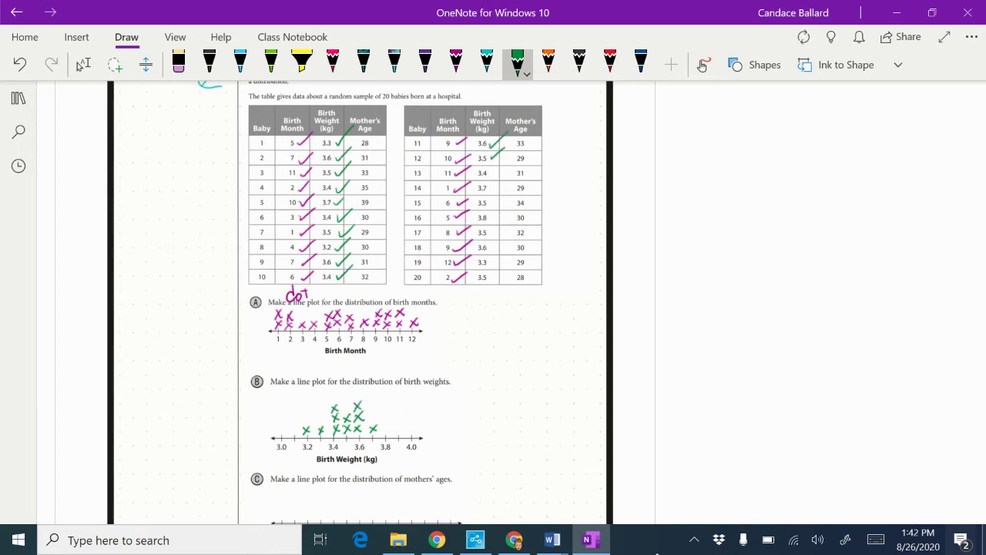
mouse_move(342, 401)
left_mouse_down()
mouse_move(352, 412)
mouse_move(341, 413)
left_mouse_up()
left_click_drag(489, 169, 504, 164)
mouse_move(329, 395)
left_mouse_down()
mouse_move(337, 403)
mouse_move(329, 405)
left_mouse_up()
left_click_drag(490, 187, 505, 179)
left_click_drag(370, 416, 377, 423)
left_click_drag(378, 414, 369, 424)
left_click_drag(495, 198, 514, 190)
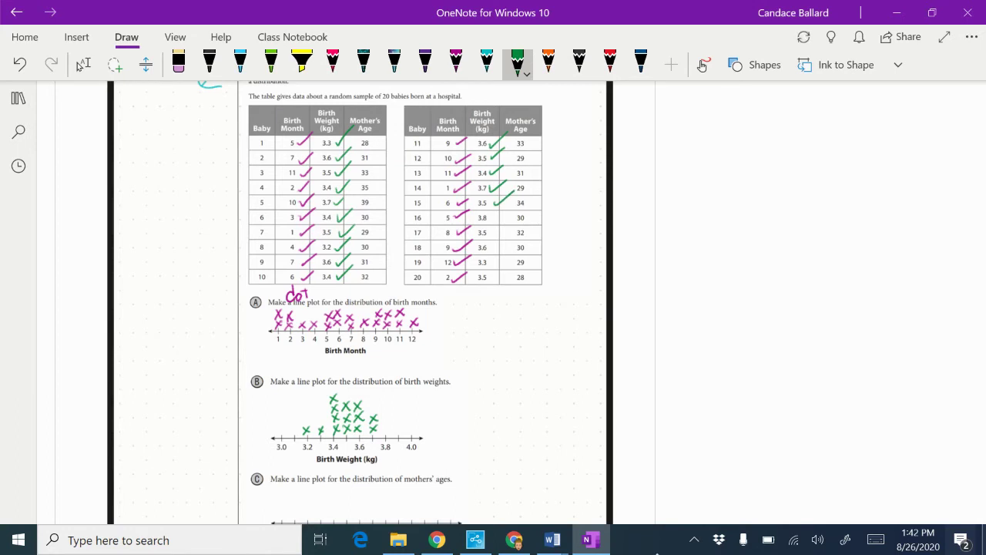
left_click_drag(342, 390, 350, 399)
left_click_drag(351, 390, 342, 400)
- Tick weights 3.8, 3.5, 3.6, 3.3 and 3.5 in rows 16–20, stacking Xs on the plot
left_click_drag(490, 218, 504, 207)
left_click_drag(381, 422, 390, 434)
left_click_drag(391, 422, 381, 435)
left_click_drag(491, 231, 504, 227)
left_click_drag(342, 381, 351, 391)
left_click_drag(351, 381, 342, 390)
left_click_drag(490, 248, 505, 242)
mouse_move(354, 390)
left_mouse_down()
mouse_move(364, 399)
mouse_move(355, 400)
left_mouse_up()
left_click_drag(491, 257, 512, 249)
left_click_drag(317, 415, 325, 424)
left_click_drag(326, 413, 317, 424)
left_click_drag(491, 273, 507, 268)
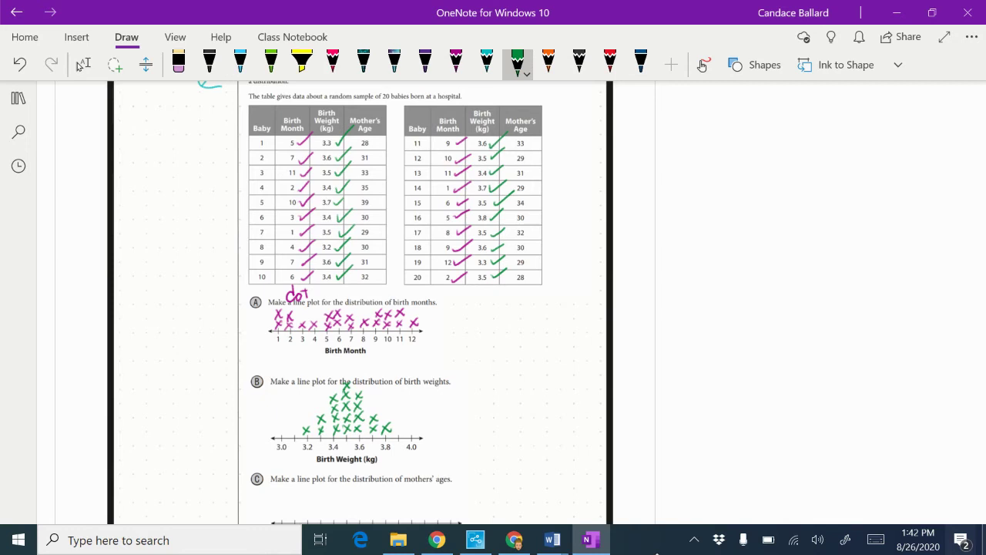
left_click_drag(341, 370, 350, 379)
left_click_drag(350, 369, 342, 381)
- In cyan, tick first-table mothers' ages 28, 31, 33, 35, 39, 30, 29, 30, 31, 32 and plot each X
left_click(487, 61)
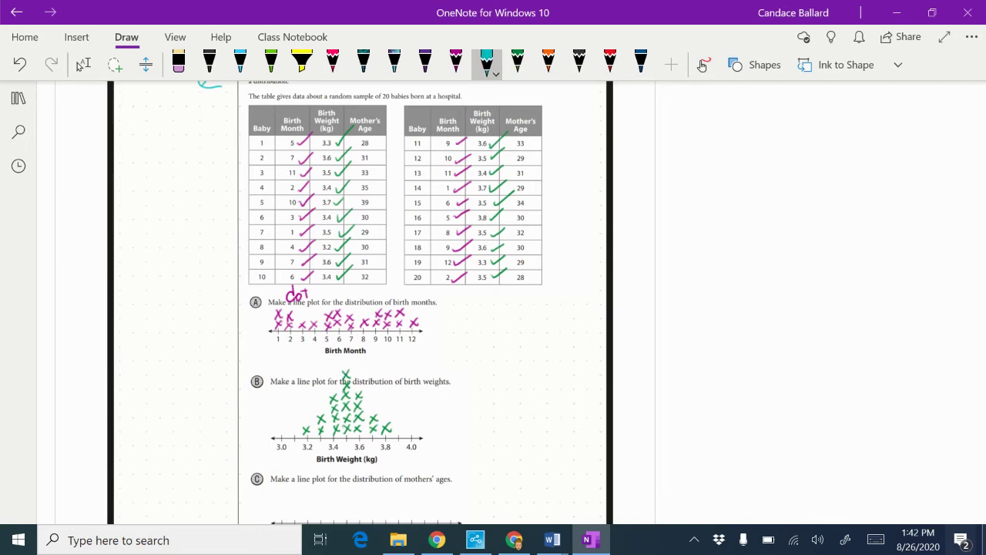
scroll(362, 308, "down", 1)
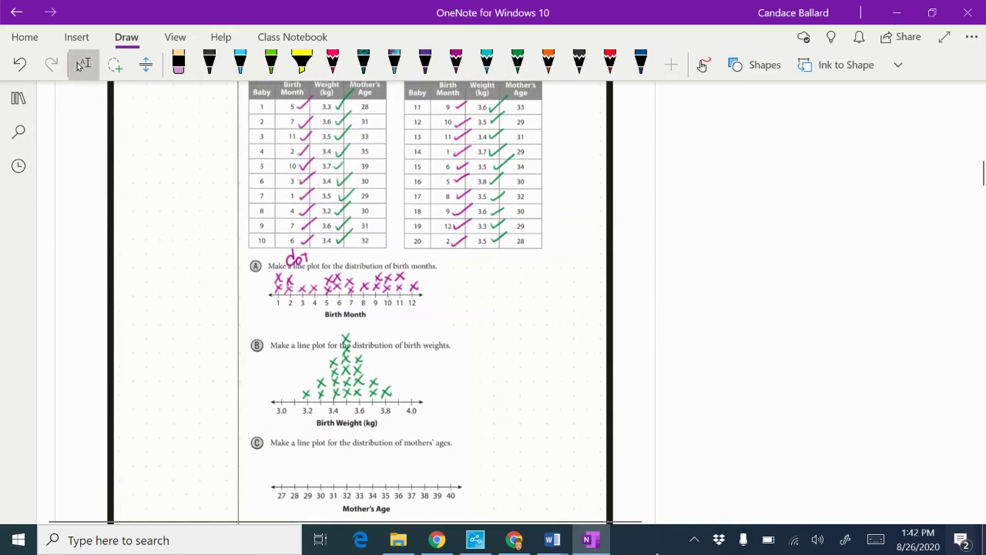
left_click_drag(373, 102, 393, 93)
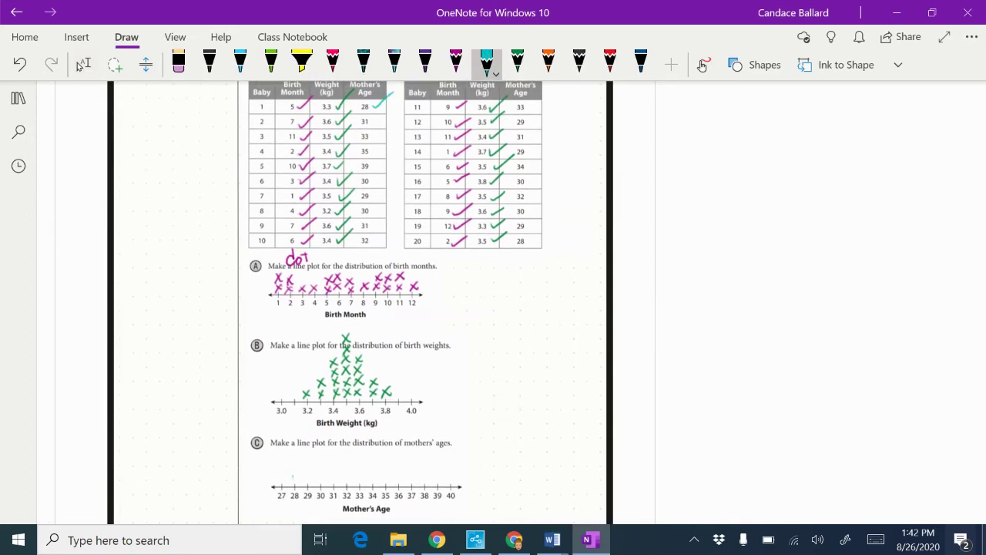
left_click_drag(291, 472, 299, 481)
left_click_drag(299, 470, 292, 482)
left_click_drag(373, 118, 393, 108)
mouse_move(328, 473)
left_mouse_down()
mouse_move(337, 483)
mouse_move(328, 482)
left_mouse_up()
left_click_drag(373, 135, 393, 125)
left_click_drag(358, 474, 366, 484)
left_click_drag(366, 473, 357, 485)
left_click_drag(373, 151, 392, 141)
left_click_drag(383, 471, 383, 483)
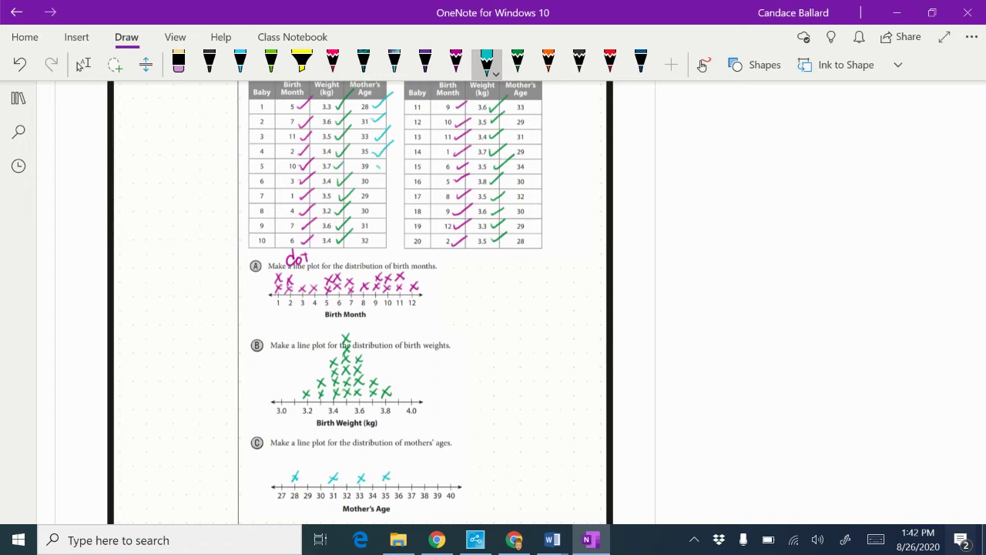
left_click_drag(381, 166, 394, 156)
mouse_move(434, 471)
left_mouse_down()
mouse_move(443, 482)
mouse_move(433, 483)
left_mouse_up()
left_click_drag(374, 184, 388, 171)
left_click_drag(318, 471, 327, 483)
left_click_drag(327, 471, 318, 483)
left_click_drag(375, 193, 389, 185)
left_click_drag(305, 472, 314, 483)
left_click_drag(314, 470, 305, 482)
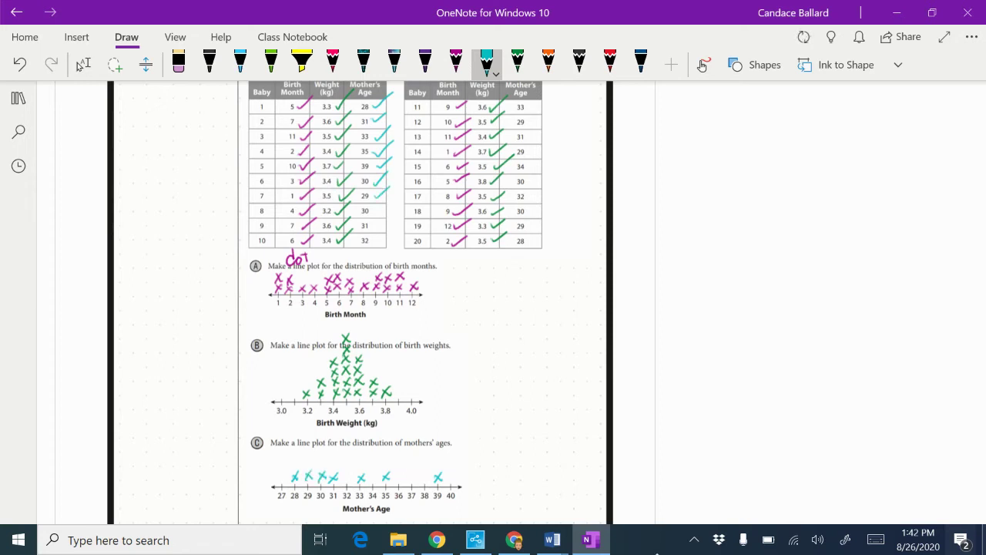
left_click_drag(375, 209, 393, 202)
left_click_drag(318, 463, 327, 472)
left_click_drag(327, 460, 319, 473)
left_click_drag(376, 223, 394, 216)
left_click_drag(331, 460, 339, 472)
left_click_drag(337, 462, 329, 472)
left_click_drag(376, 237, 397, 224)
left_click_drag(343, 469, 352, 480)
left_click_drag(353, 469, 343, 480)
- Tick second-table ages 33, 29, 31, 29, 34, 30, 32, 30, 29, 28 and stack matching X's on plot C
left_click_drag(530, 107, 551, 98)
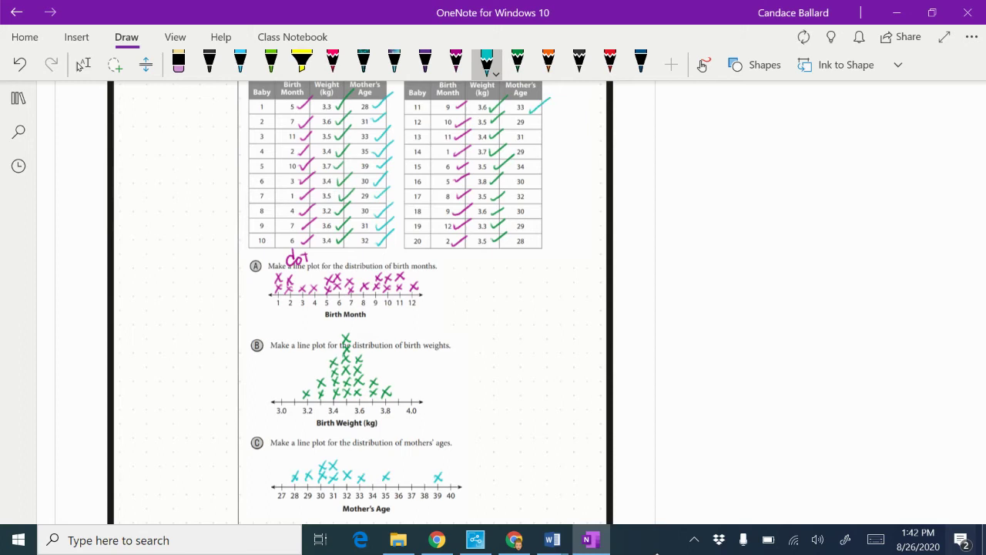
mouse_move(368, 471)
left_mouse_down()
mouse_move(376, 481)
mouse_move(364, 472)
left_mouse_up()
mouse_move(361, 464)
left_mouse_down()
mouse_move(354, 473)
mouse_move(387, 476)
left_mouse_up()
left_click(487, 64)
left_click_drag(531, 116, 556, 107)
left_click_drag(303, 460, 305, 468)
left_click_drag(534, 136, 553, 128)
mouse_move(329, 452)
left_mouse_down()
mouse_move(340, 457)
mouse_move(330, 461)
left_mouse_up()
left_click_drag(531, 151, 550, 144)
left_click_drag(302, 449, 312, 456)
left_click_drag(310, 447, 301, 459)
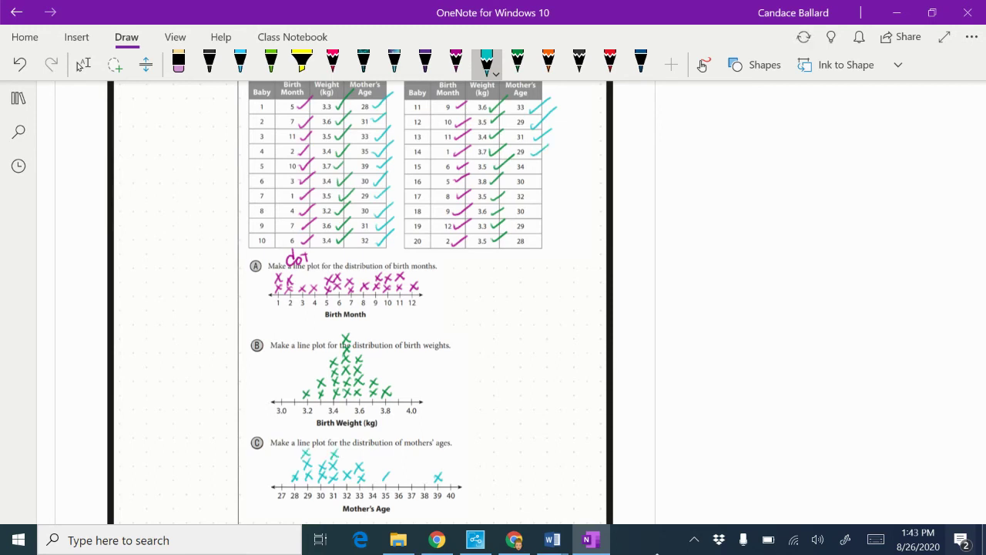
left_click_drag(534, 165, 553, 159)
left_click_drag(370, 470, 379, 481)
left_click_drag(379, 470, 369, 481)
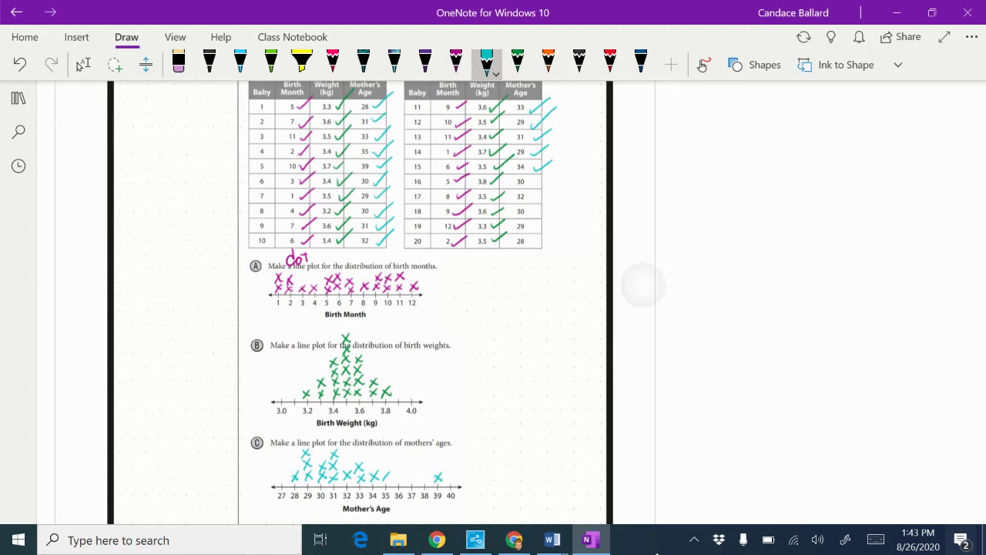
left_click_drag(541, 177, 554, 171)
mouse_move(317, 450)
left_mouse_down()
mouse_move(327, 461)
mouse_move(318, 461)
left_mouse_up()
left_click_drag(534, 197, 553, 185)
left_click_drag(343, 459, 344, 468)
left_click_drag(531, 205, 550, 201)
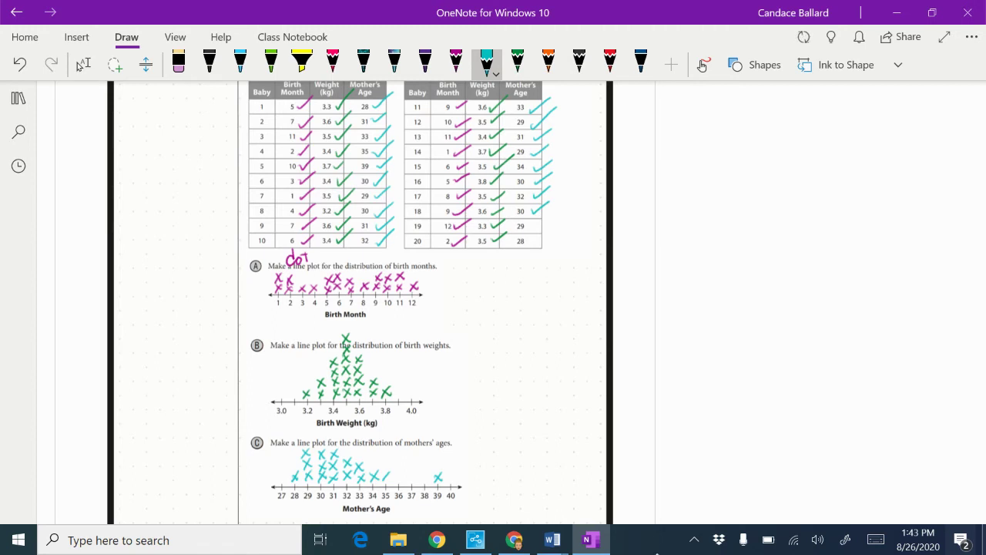
left_click_drag(318, 437, 326, 447)
left_click_drag(326, 435, 318, 447)
left_click_drag(532, 224, 551, 217)
left_click_drag(302, 433, 304, 443)
left_click_drag(532, 242, 554, 231)
left_click_drag(290, 459, 299, 469)
left_click_drag(299, 458, 291, 468)
left_click_drag(383, 469, 391, 479)
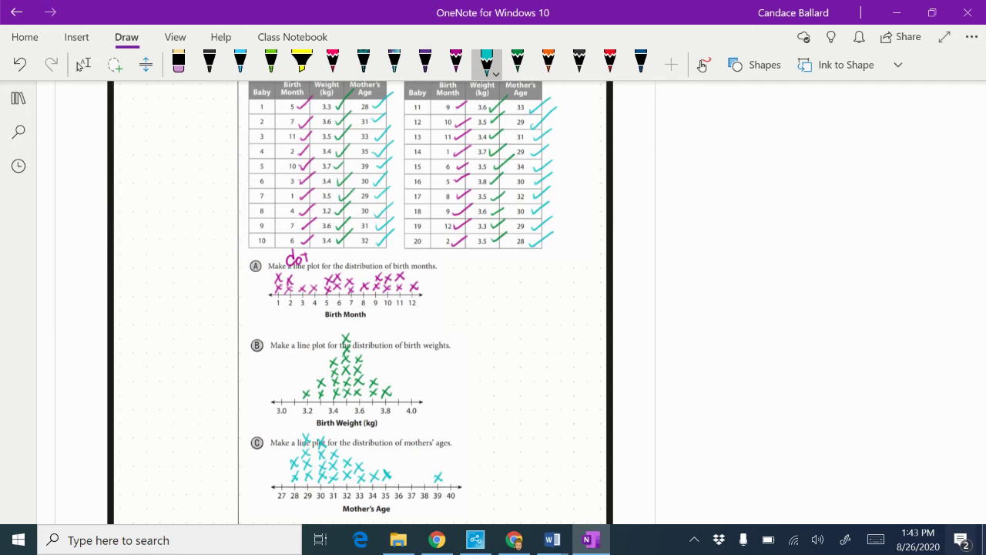
- Circle the 12 label at the end of the Birth Month plot in cyan ink
scroll(347, 301, "down", 5)
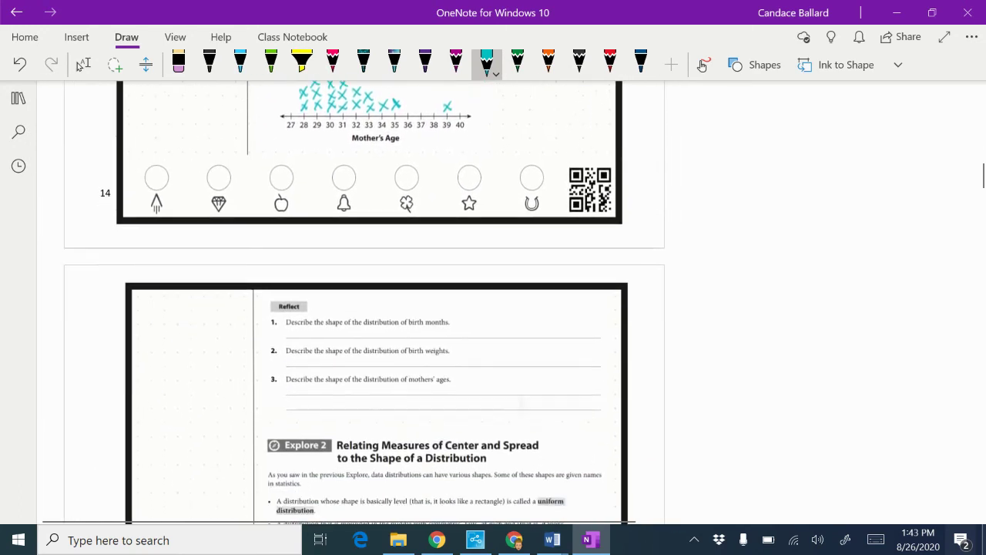
scroll(520, 401, "up", 1)
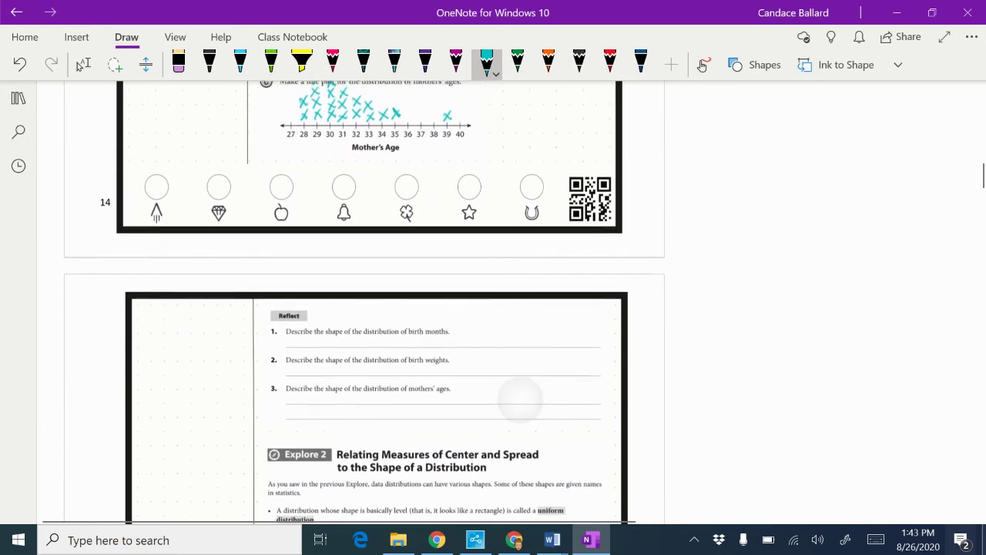
scroll(520, 399, "up", 4)
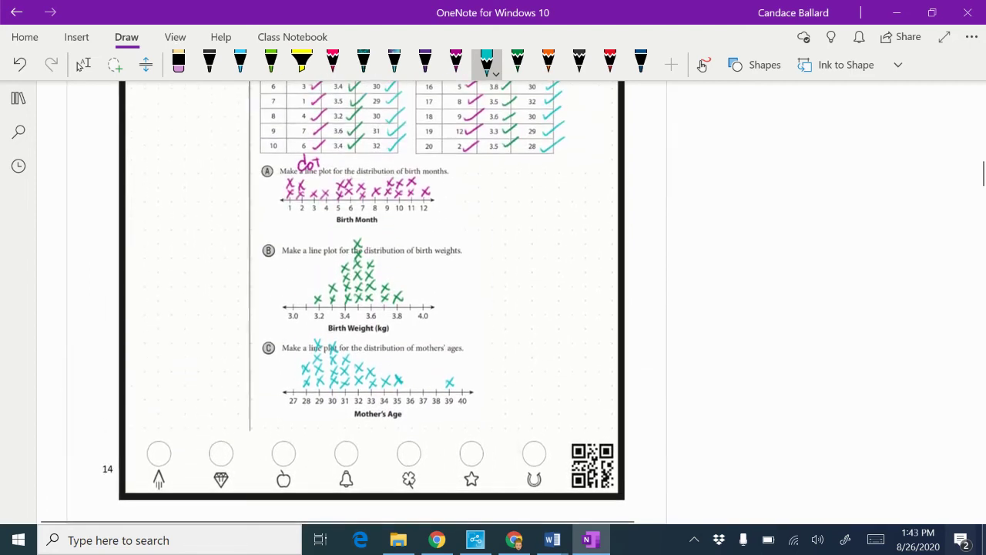
left_click(83, 65)
left_click(487, 61)
mouse_move(428, 171)
left_mouse_down()
mouse_move(433, 210)
mouse_move(429, 171)
left_mouse_up()
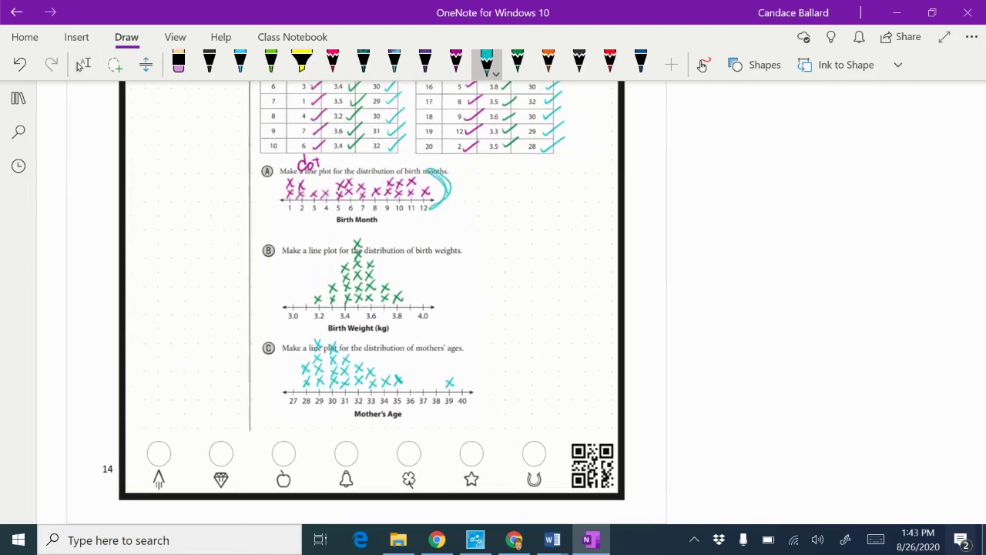
mouse_move(432, 206)
left_mouse_down()
mouse_move(447, 183)
mouse_move(433, 211)
left_mouse_up()
- Handwrite 'level, evenly distributed' as the answer to Reflect question 1
scroll(367, 302, "down", 5)
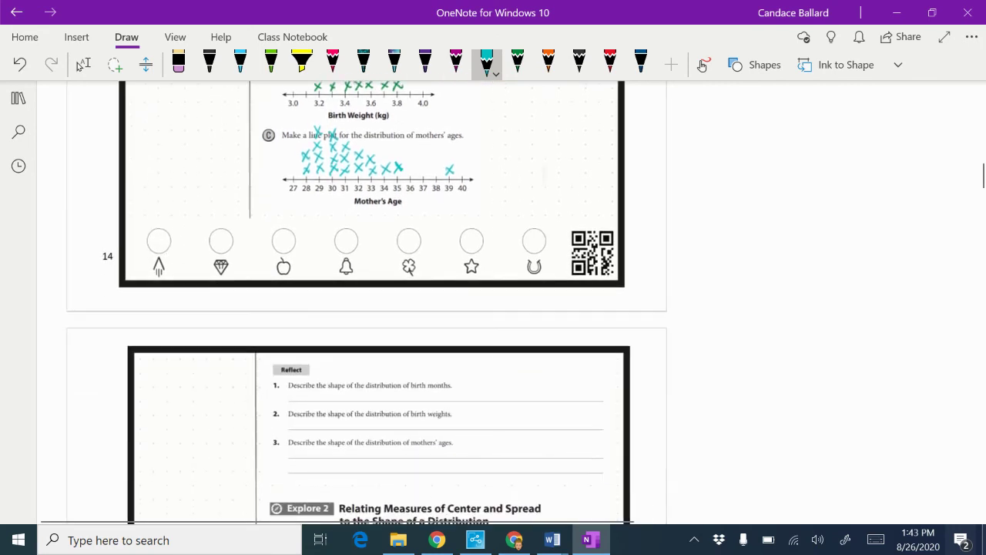
left_click(83, 65)
left_click(487, 62)
mouse_move(303, 389)
left_mouse_down()
mouse_move(329, 397)
mouse_move(350, 386)
mouse_move(360, 402)
mouse_move(412, 390)
mouse_move(450, 413)
left_mouse_up()
mouse_move(461, 379)
left_mouse_down()
mouse_move(472, 396)
mouse_move(531, 396)
mouse_move(544, 385)
mouse_move(561, 395)
mouse_move(567, 373)
left_mouse_up()
- Sketch a bell curve over the birth weight line plot
scroll(367, 301, "up", 2)
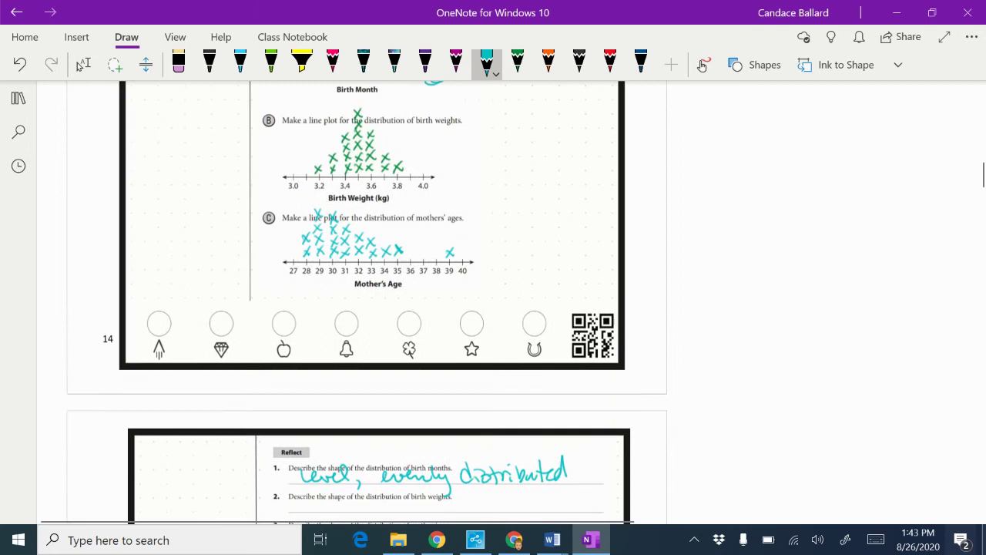
mouse_move(301, 248)
left_mouse_down()
mouse_move(320, 203)
mouse_move(422, 241)
left_mouse_up()
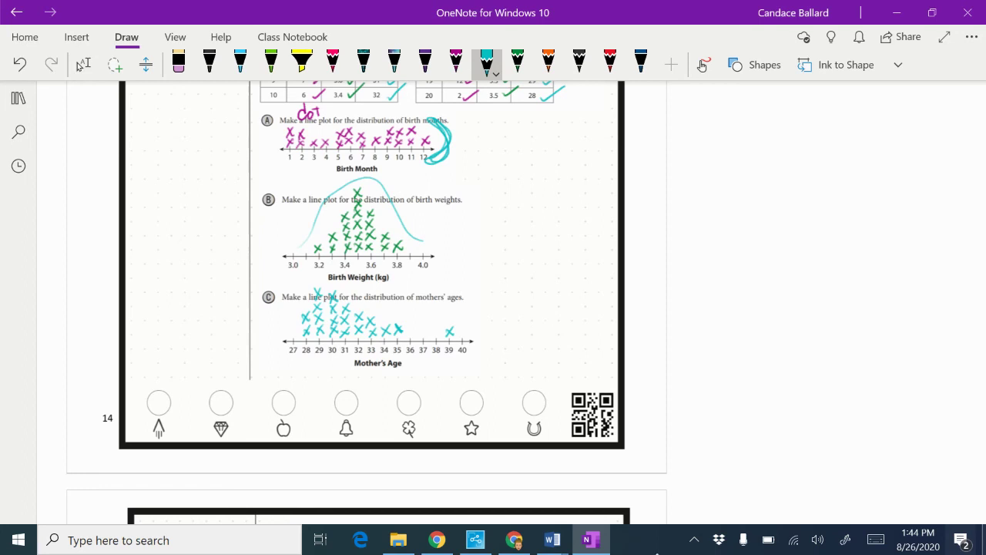
scroll(367, 300, "down", 3)
- Handwrite 'mounded in middle & symmetric' as the answer to question 2
left_click(80, 66)
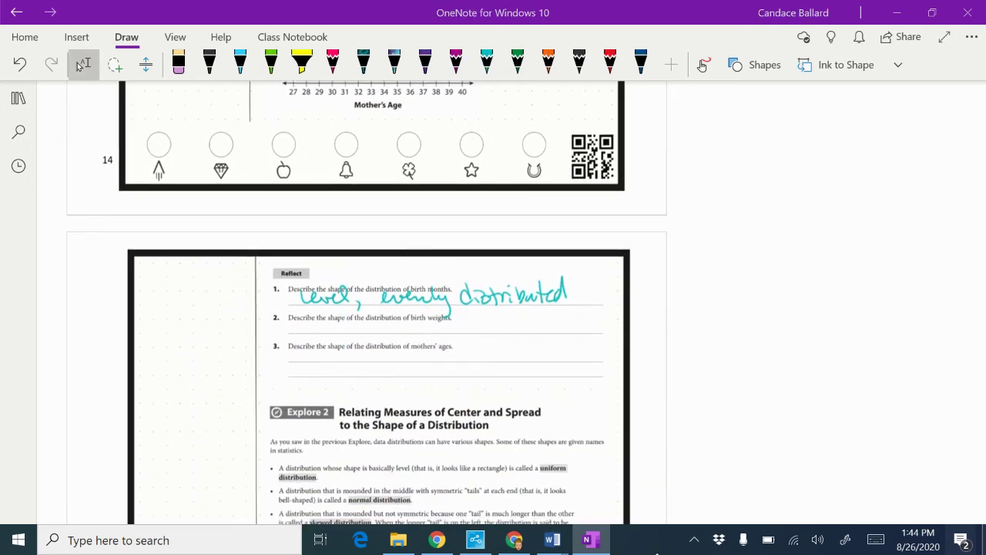
left_click(486, 62)
left_click_drag(301, 331, 457, 333)
left_click_drag(463, 327, 481, 316)
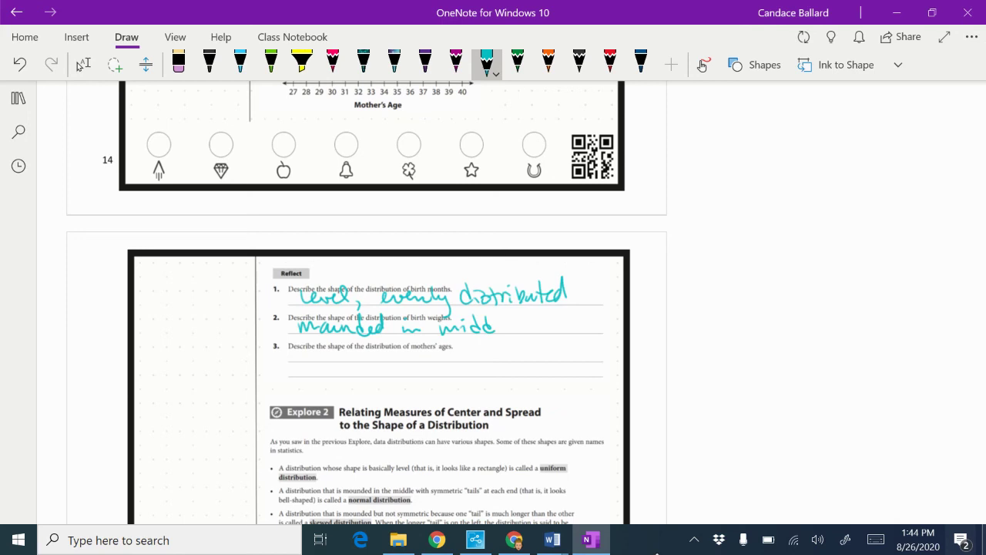
mouse_move(497, 331)
left_mouse_down()
mouse_move(567, 326)
mouse_move(579, 348)
mouse_move(638, 313)
mouse_move(670, 328)
mouse_move(655, 333)
left_mouse_up()
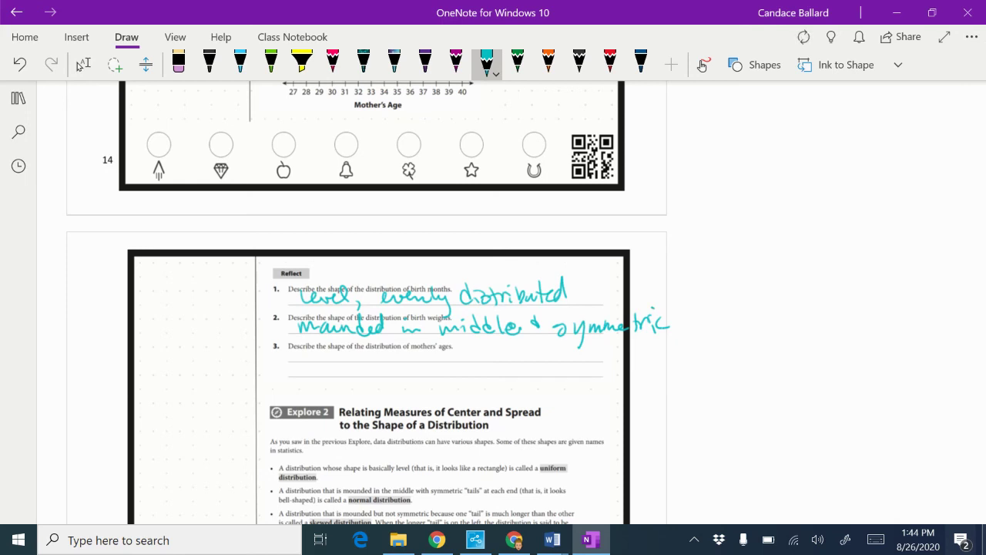
- Sketch a right-trailing curve over the Mother's Age line plot
scroll(367, 301, "up", 3)
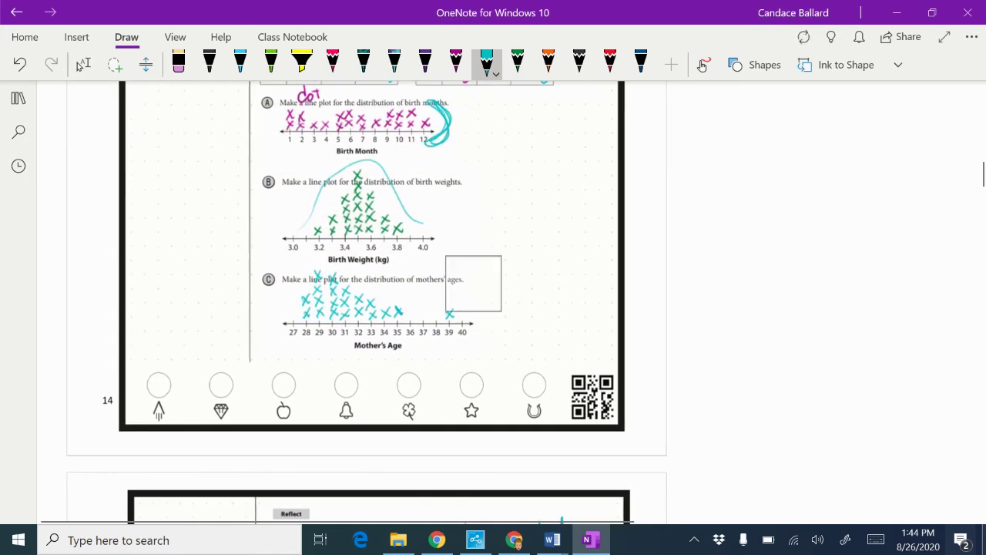
left_click(82, 65)
left_click(486, 61)
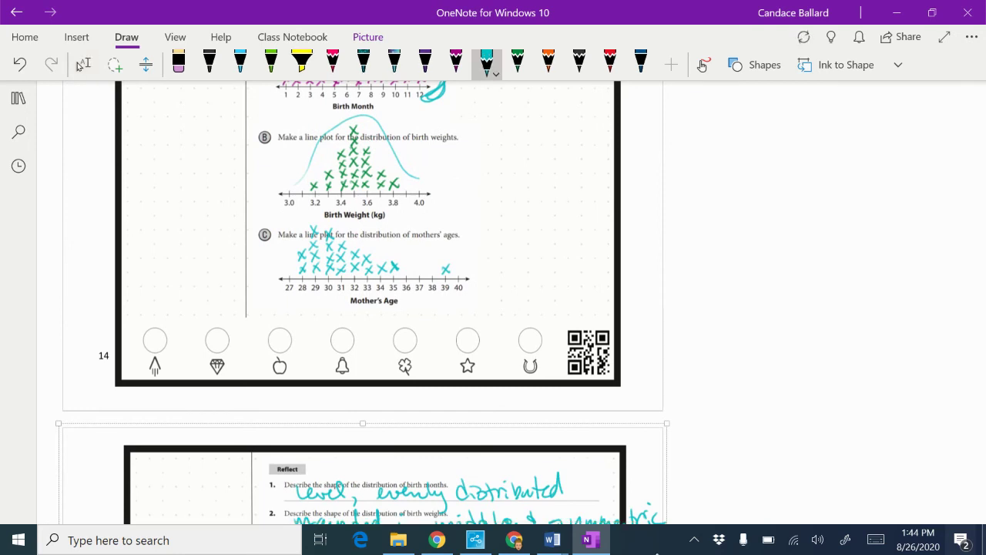
mouse_move(307, 225)
left_mouse_down()
mouse_move(326, 219)
mouse_move(398, 268)
mouse_move(502, 263)
left_mouse_up()
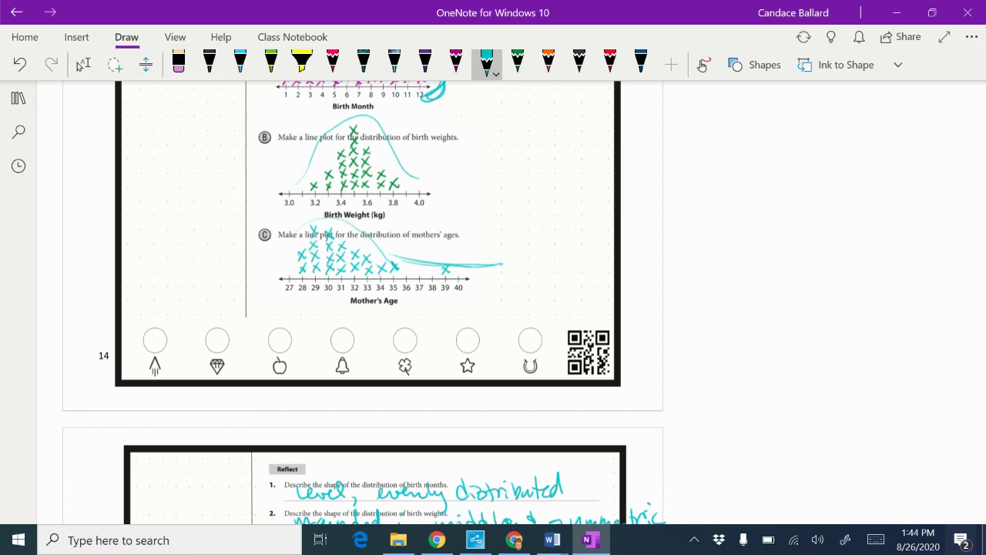
- Handwrite question 3's answer about the asymmetric shape, then switch to Desmos in Chrome
scroll(362, 301, "down", 3)
left_click(82, 65)
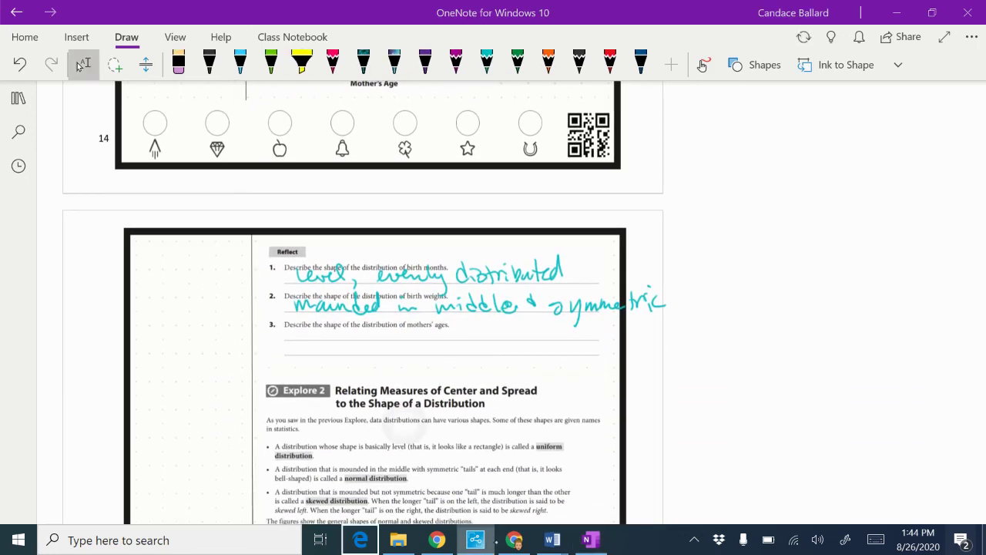
left_click(487, 65)
mouse_move(293, 335)
left_mouse_down()
mouse_move(533, 333)
mouse_move(541, 352)
mouse_move(557, 331)
mouse_move(625, 327)
left_mouse_up()
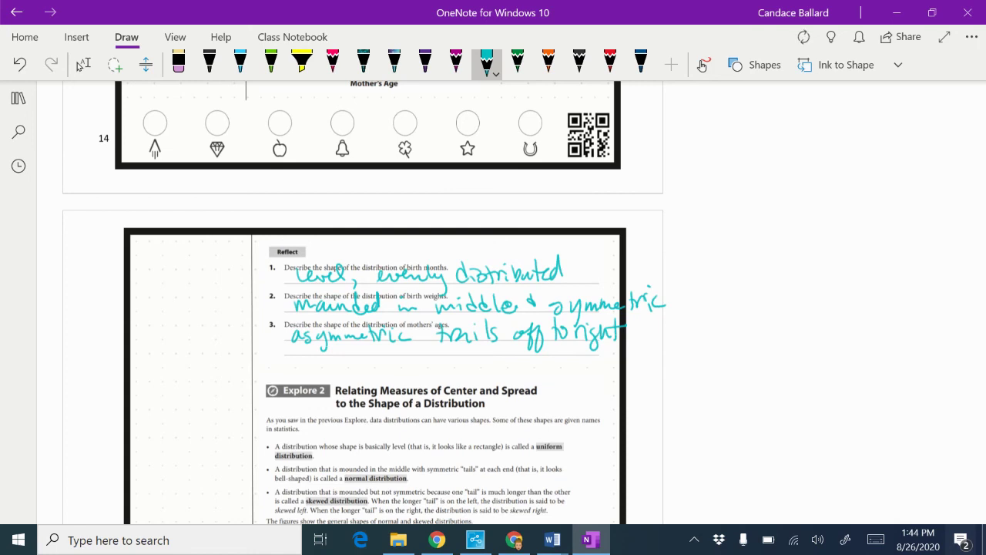
key("alt+Tab")
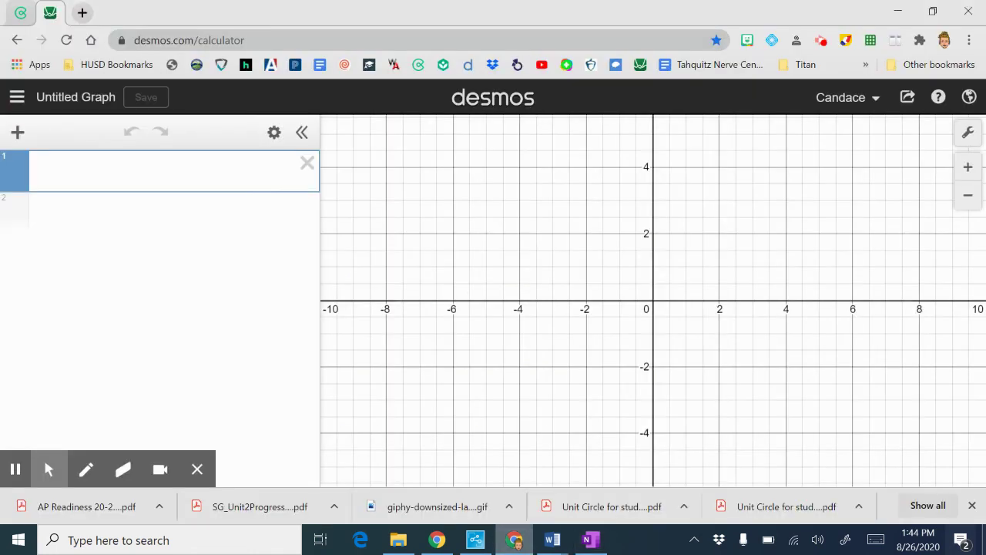